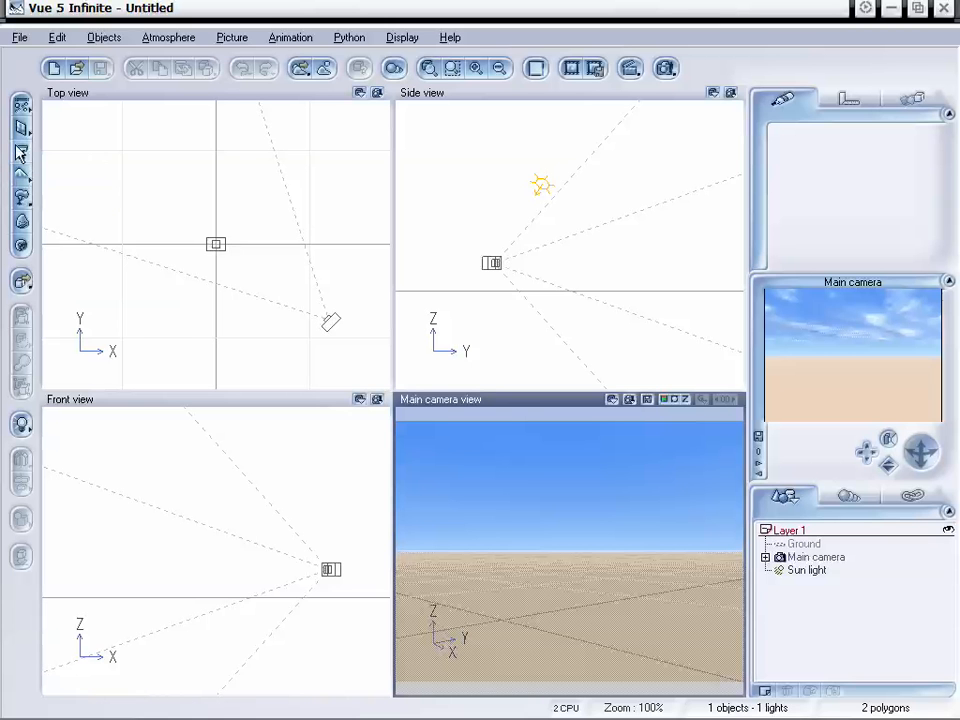
Create a standard terrain and raise the main camera so it looks down on the terrain
left_click(27, 186)
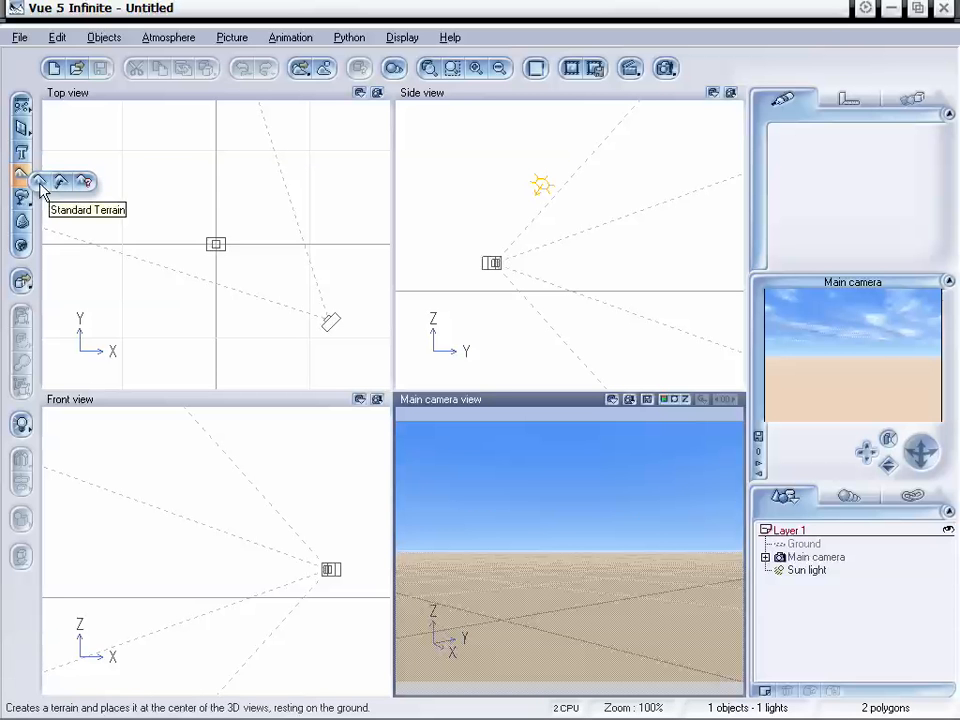
left_click(40, 184)
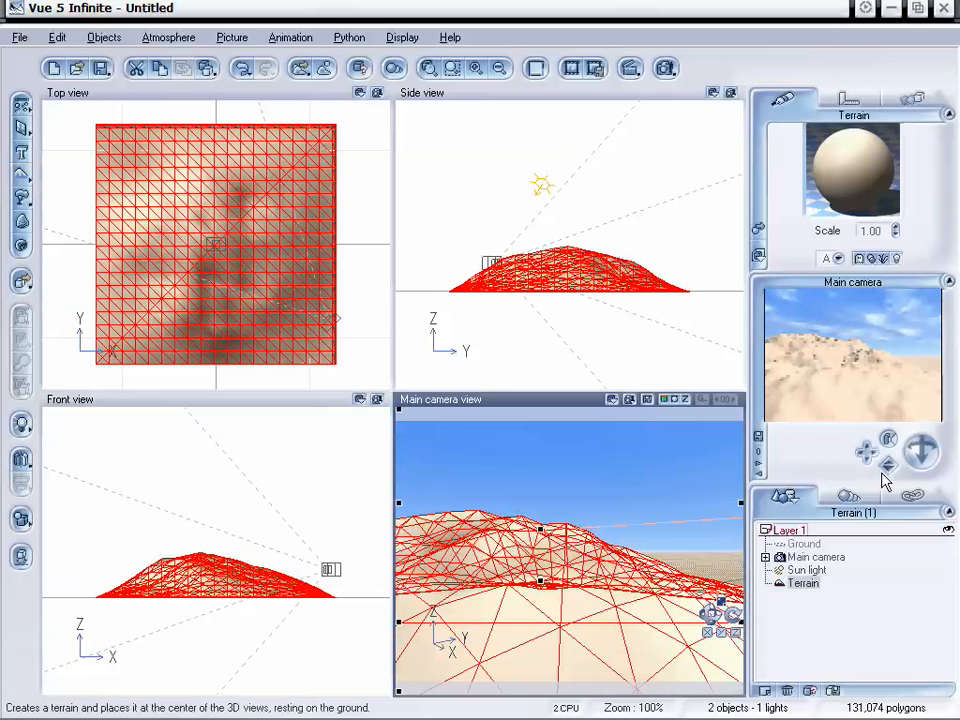
mouse_move(866, 452)
left_mouse_down()
mouse_move(888, 464)
mouse_move(866, 452)
mouse_move(866, 439)
left_mouse_up()
Dig a deep crater into the middle of the terrain in the Terrain Editor, widening it with several brush strokes
left_click(253, 247)
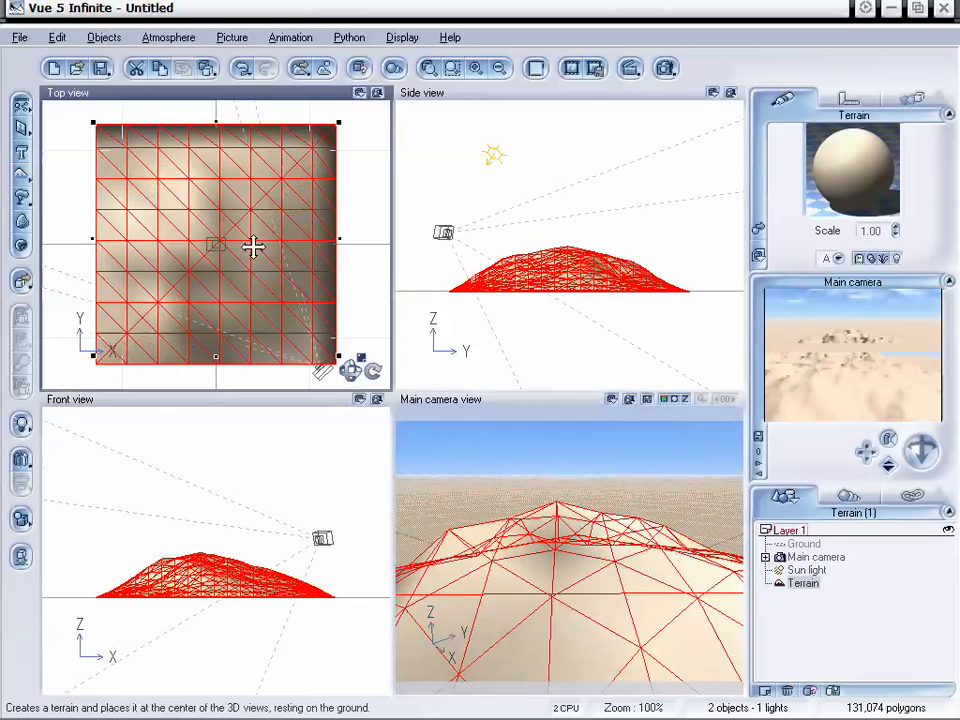
double_click(253, 247)
right_click_drag(554, 359, 543, 392)
left_click(738, 396)
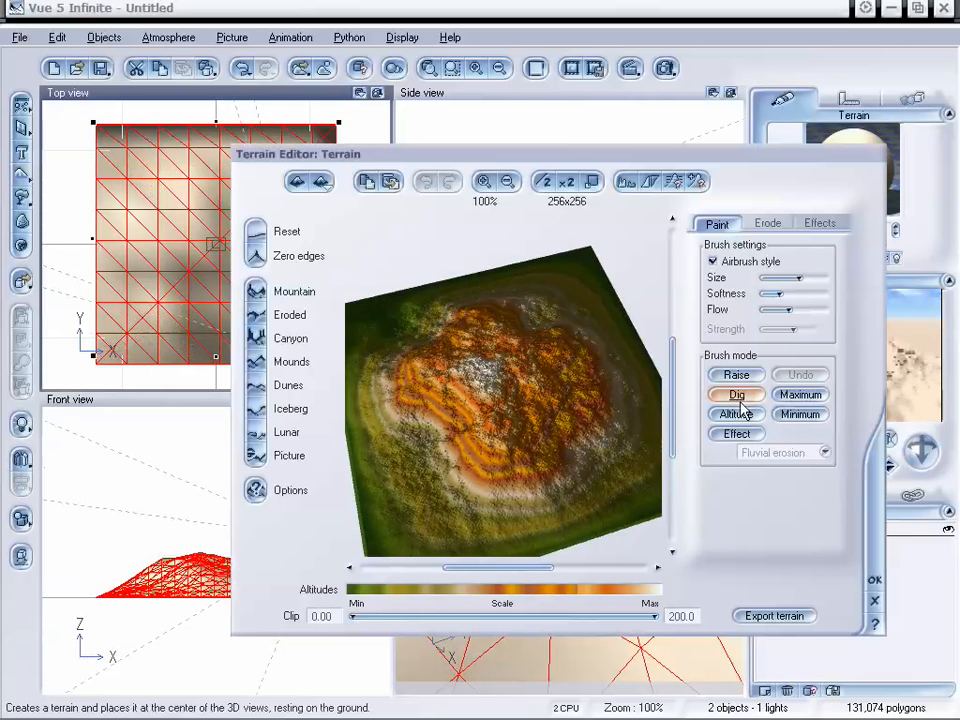
mouse_move(508, 384)
left_mouse_down()
mouse_move(497, 395)
mouse_move(516, 450)
mouse_move(504, 446)
mouse_move(508, 386)
mouse_move(489, 428)
left_mouse_up()
right_click_drag(525, 428, 540, 392)
mouse_move(516, 377)
left_mouse_down()
mouse_move(426, 396)
mouse_move(495, 428)
mouse_move(476, 392)
mouse_move(493, 364)
mouse_move(529, 439)
mouse_move(508, 368)
left_mouse_up()
mouse_move(486, 375)
right_mouse_down()
mouse_move(521, 392)
mouse_move(456, 383)
right_mouse_up()
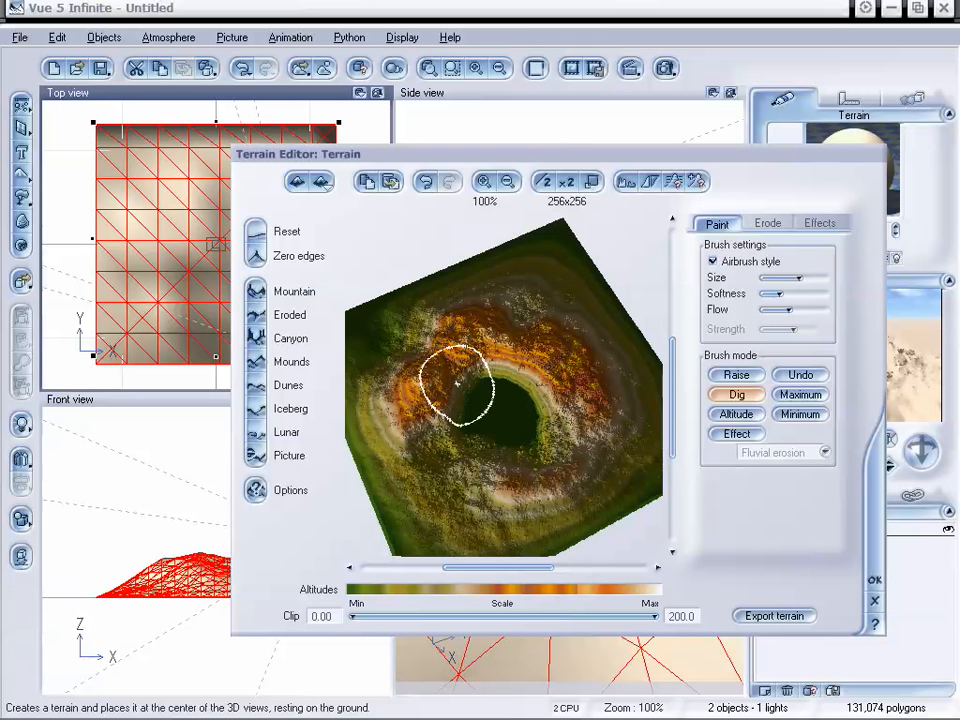
mouse_move(446, 399)
left_mouse_down()
mouse_move(553, 435)
mouse_move(446, 373)
left_mouse_up()
mouse_move(455, 383)
right_mouse_down()
mouse_move(460, 340)
mouse_move(507, 384)
right_mouse_up()
Raise the crater floor slightly, touch up the basin with the Dig brush and accept the sculpted terrain
left_click(736, 376)
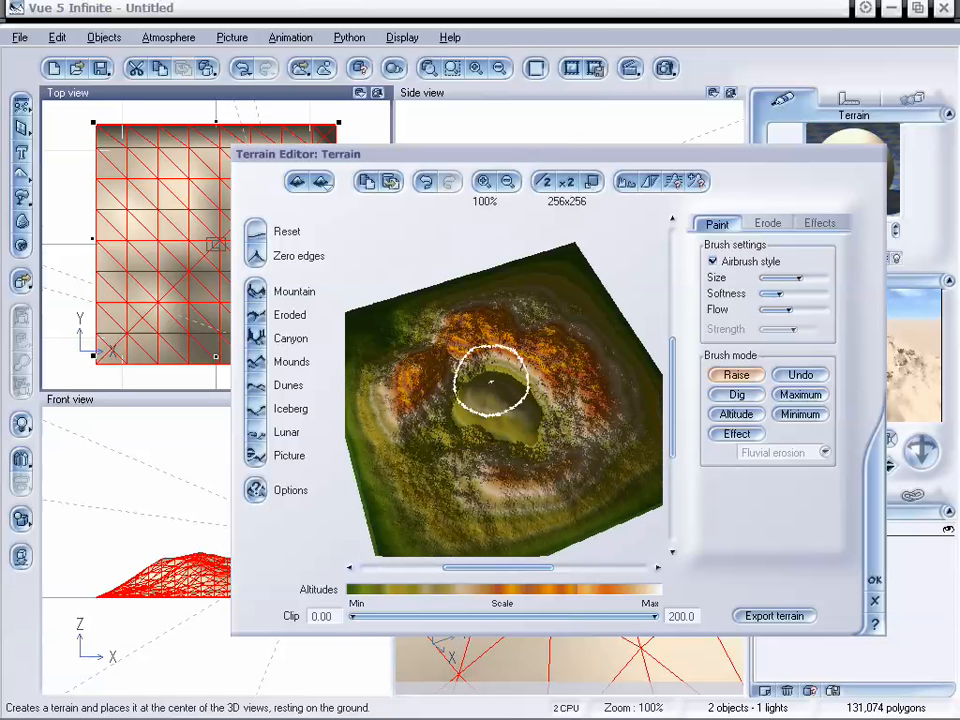
mouse_move(521, 398)
right_mouse_down()
mouse_move(538, 418)
mouse_move(536, 380)
mouse_move(497, 402)
mouse_move(506, 422)
mouse_move(501, 401)
mouse_move(638, 440)
mouse_move(655, 472)
mouse_move(617, 459)
mouse_move(640, 470)
right_mouse_up()
left_click(736, 394)
left_click(509, 413)
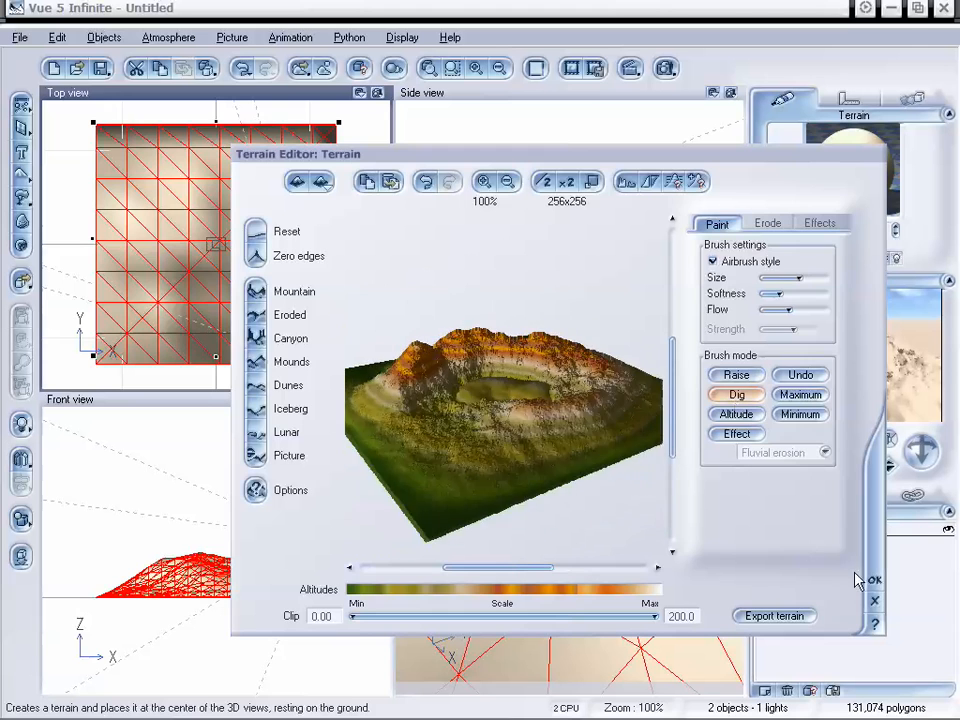
left_click(874, 580)
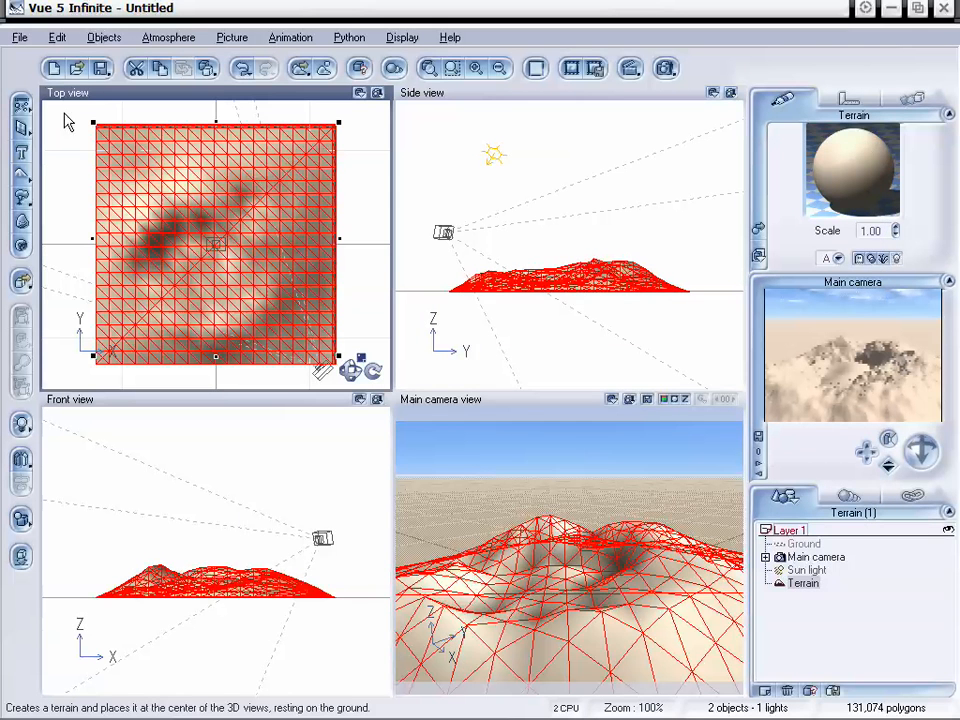
Add an infinite water plane and raise its level slightly so that it fills the crater
left_click(21, 104)
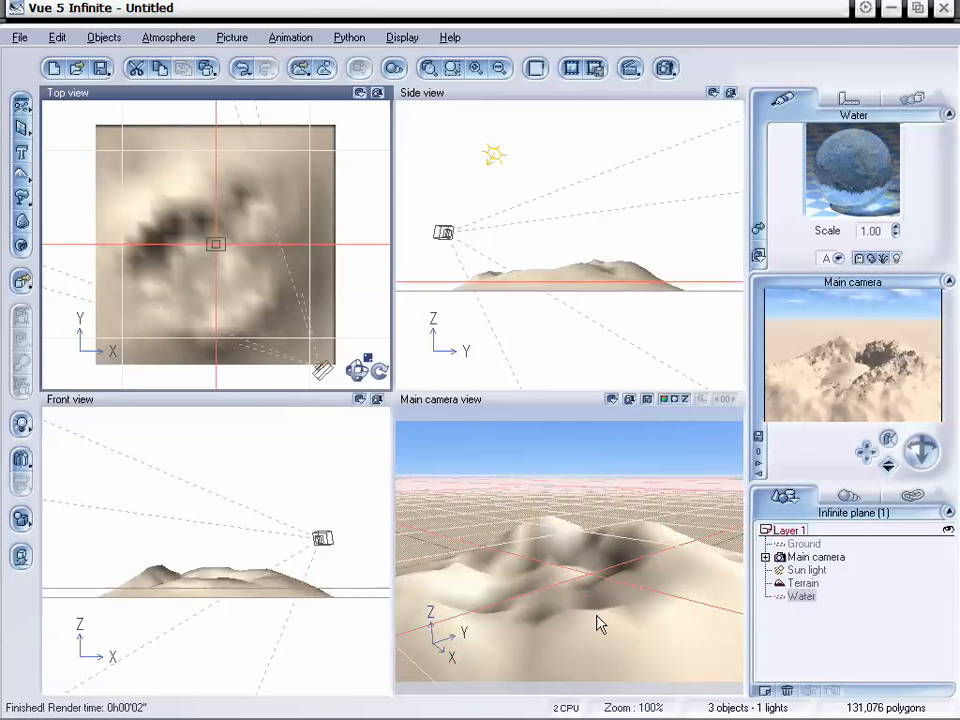
left_click_drag(918, 463, 916, 452)
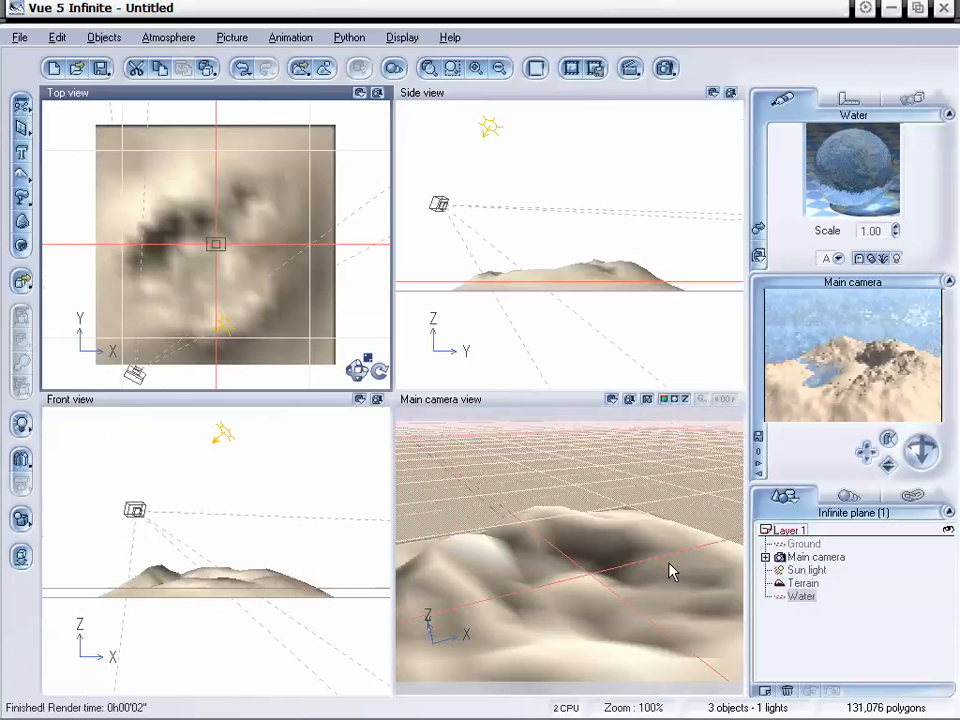
left_click(665, 620)
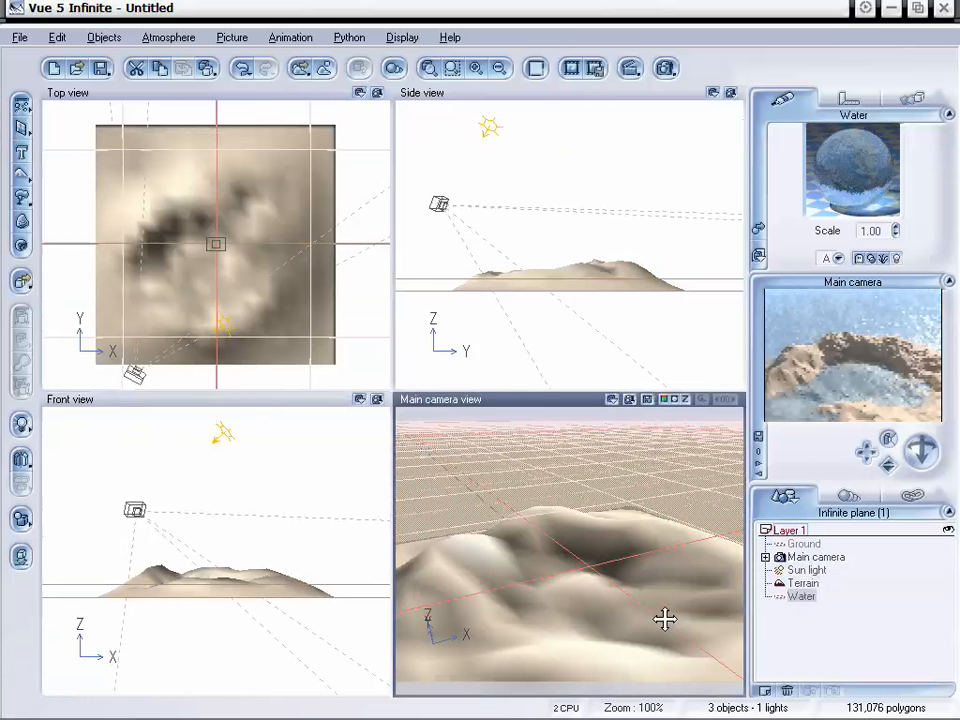
Reposition the main camera low and close to the crater rim, looking across the lake
left_click_drag(866, 452, 888, 458)
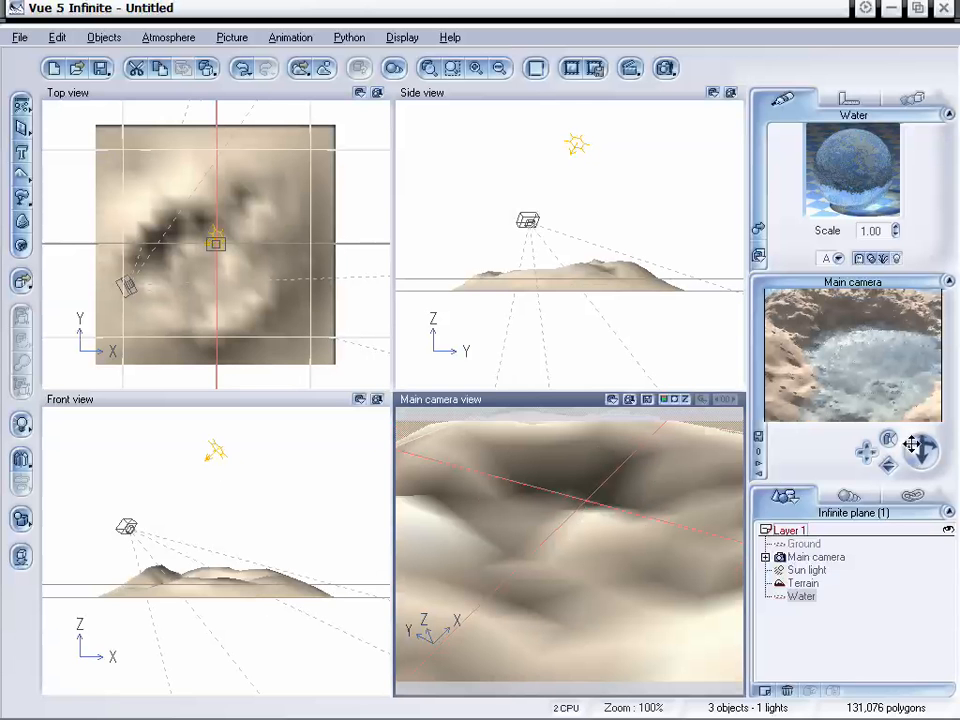
left_click_drag(912, 444, 925, 447)
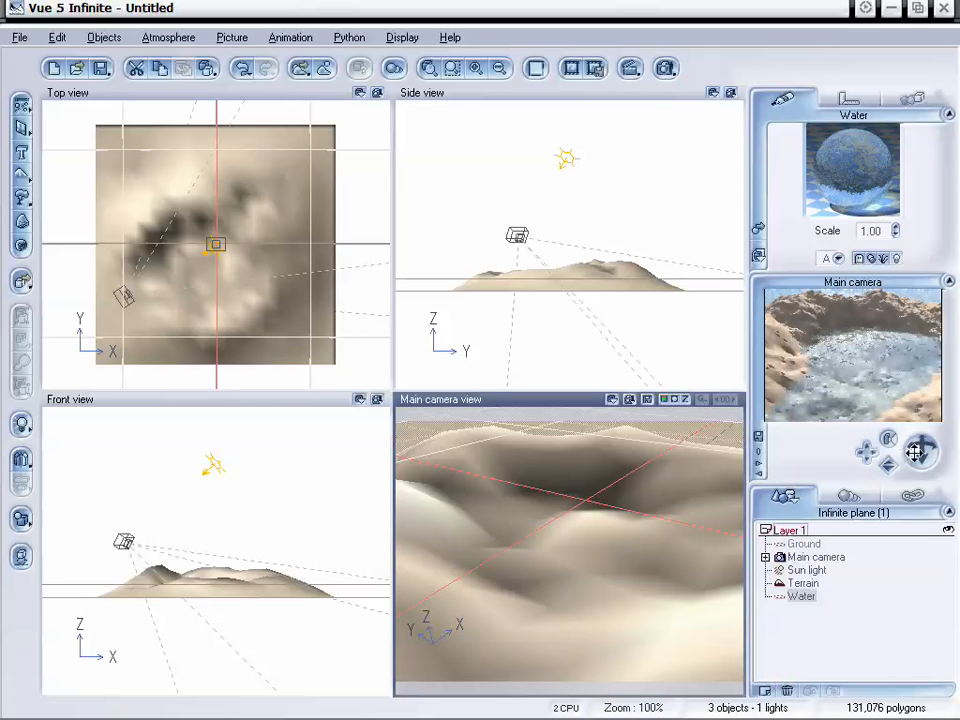
left_click_drag(914, 452, 921, 452)
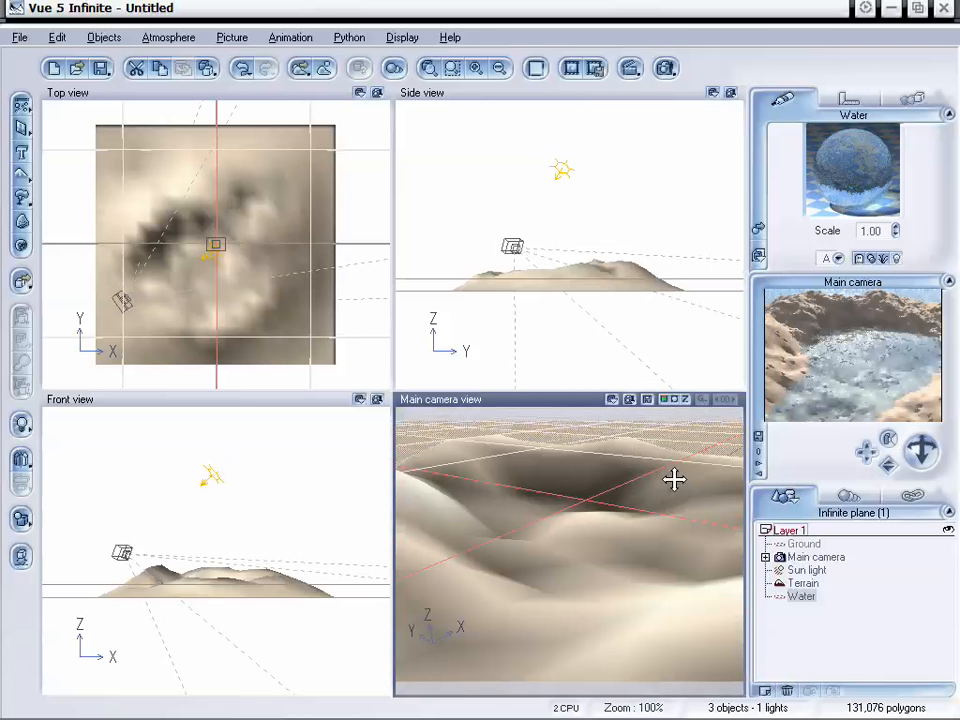
Duplicate the crater terrain and clip the copy's maximum altitude to 26.14
left_click(805, 585)
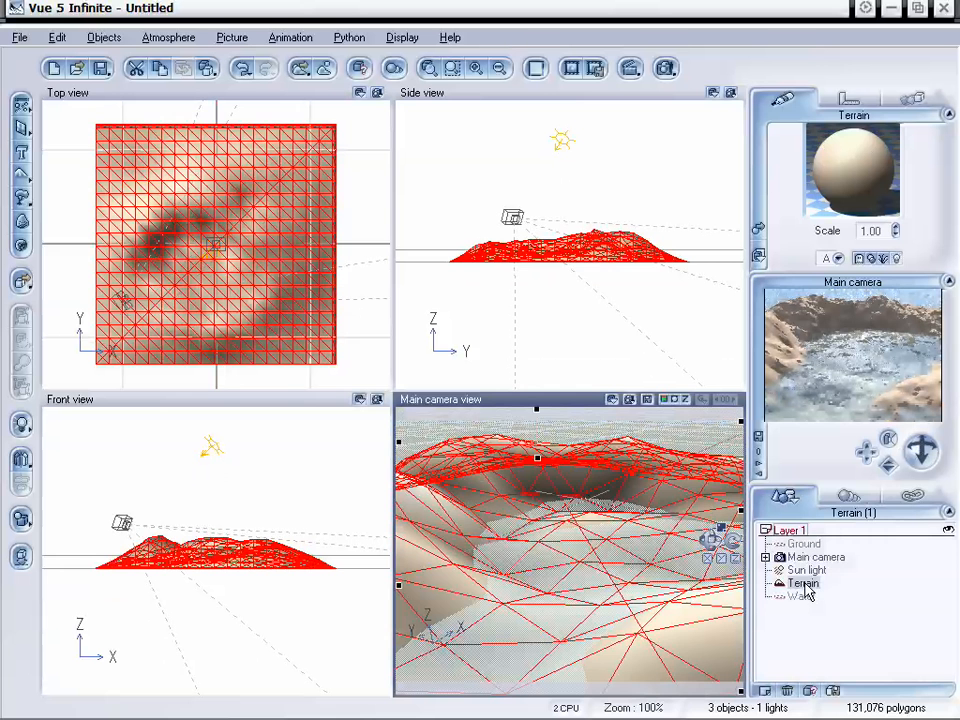
key("ctrl+d")
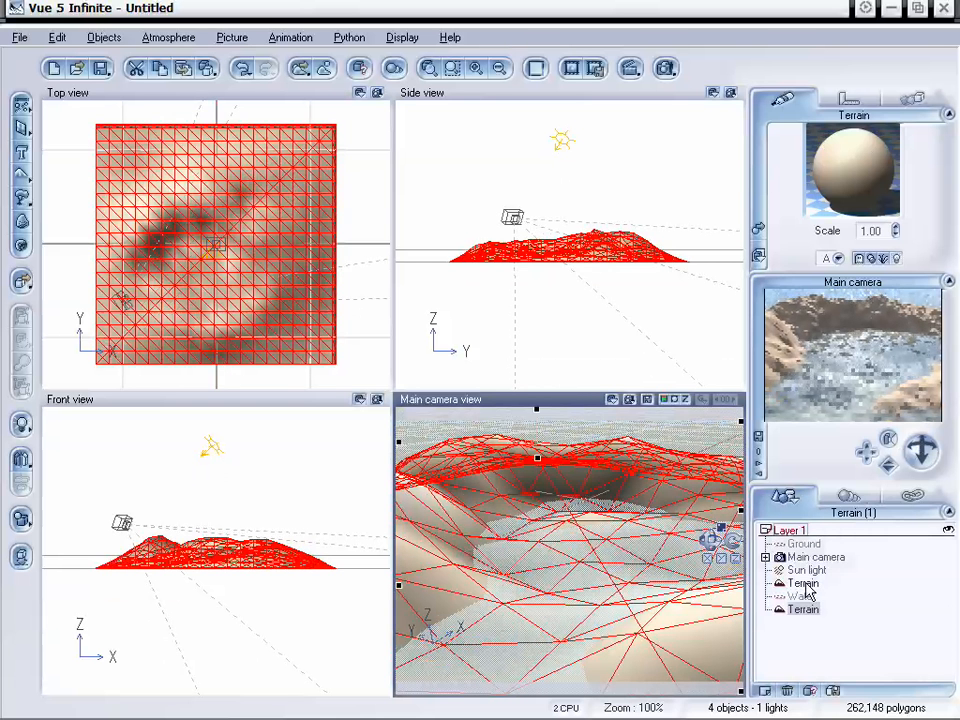
double_click(681, 508)
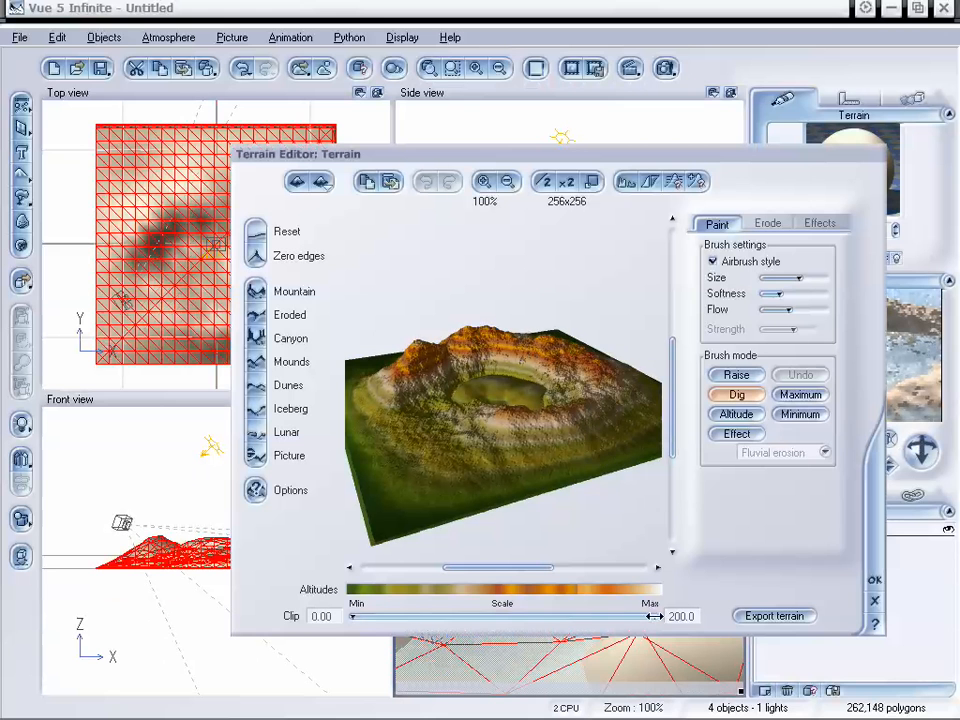
left_click_drag(653, 616, 432, 618)
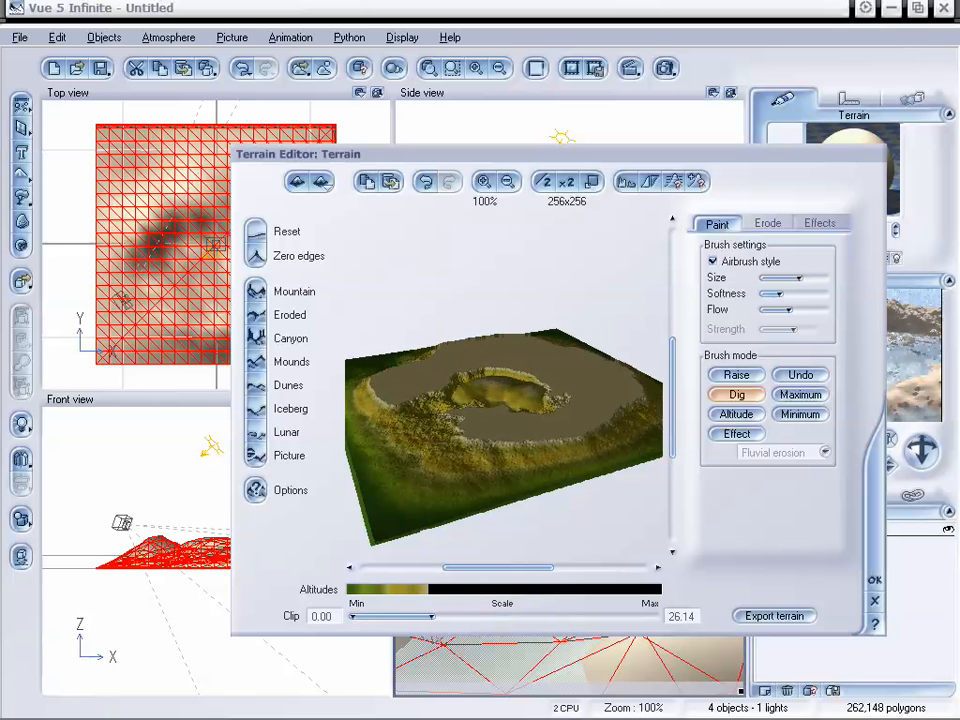
right_click_drag(585, 480, 565, 465)
left_click(874, 580)
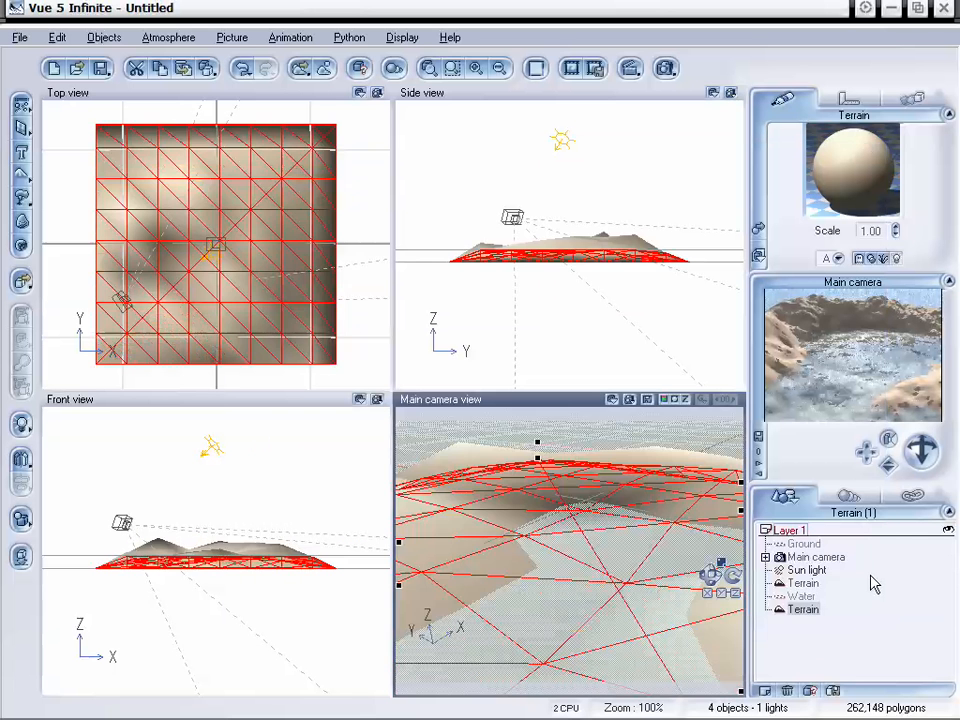
Change the clipped terrain copy's material type to EcoSystem and show its general population settings
double_click(860, 172)
left_click_drag(388, 104, 362, 106)
left_click(319, 193)
left_click(218, 356)
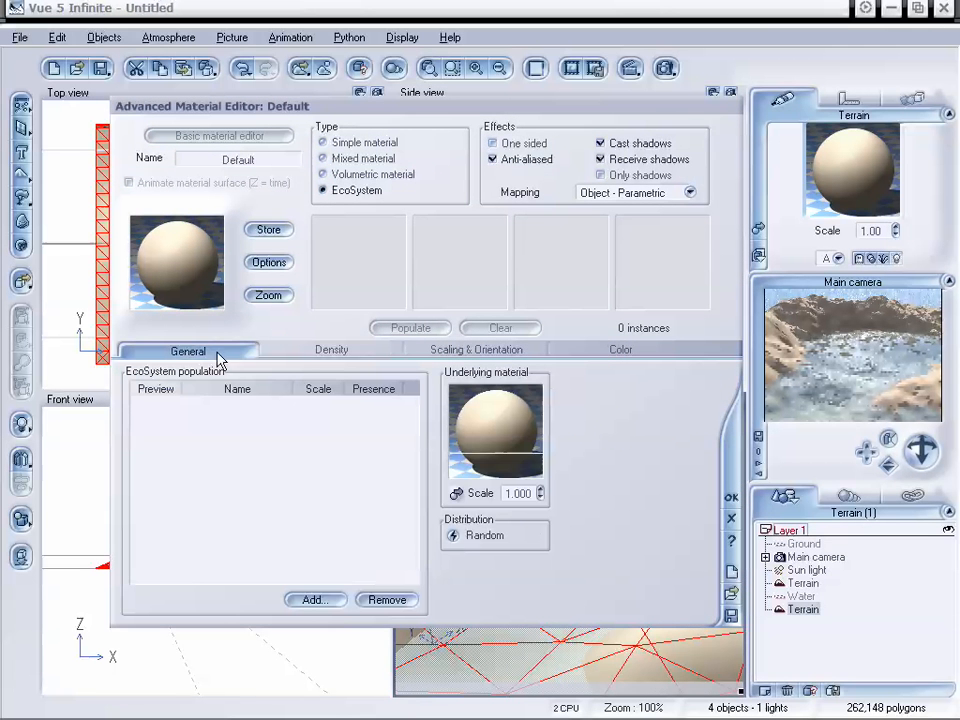
Add the Reeds plant species to the EcoSystem population
left_click(318, 600)
left_click(364, 630)
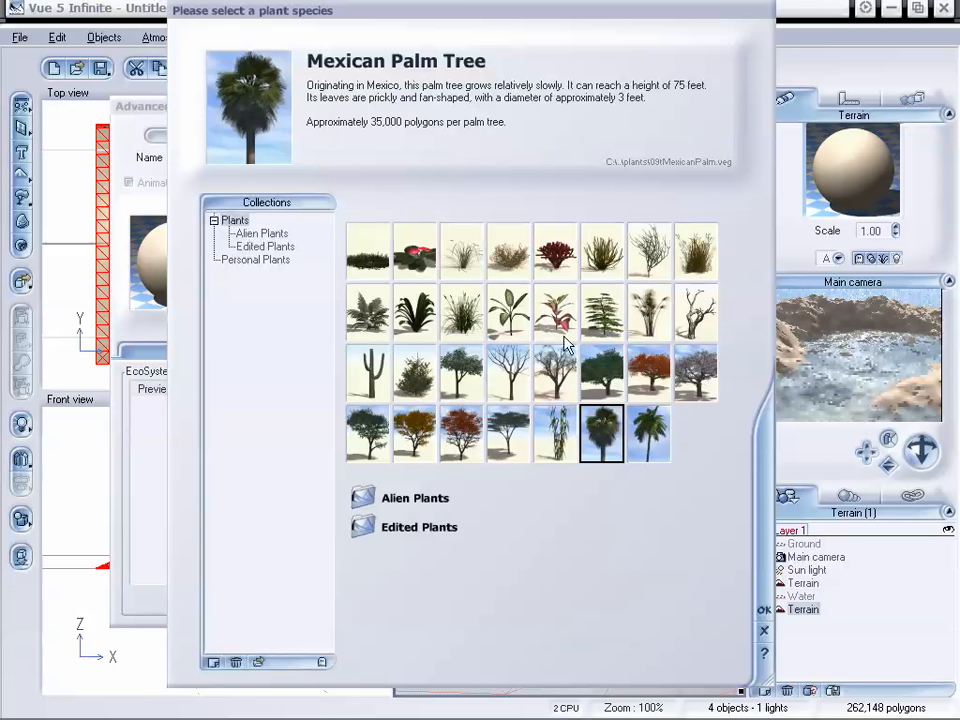
left_click(464, 255)
left_click(508, 252)
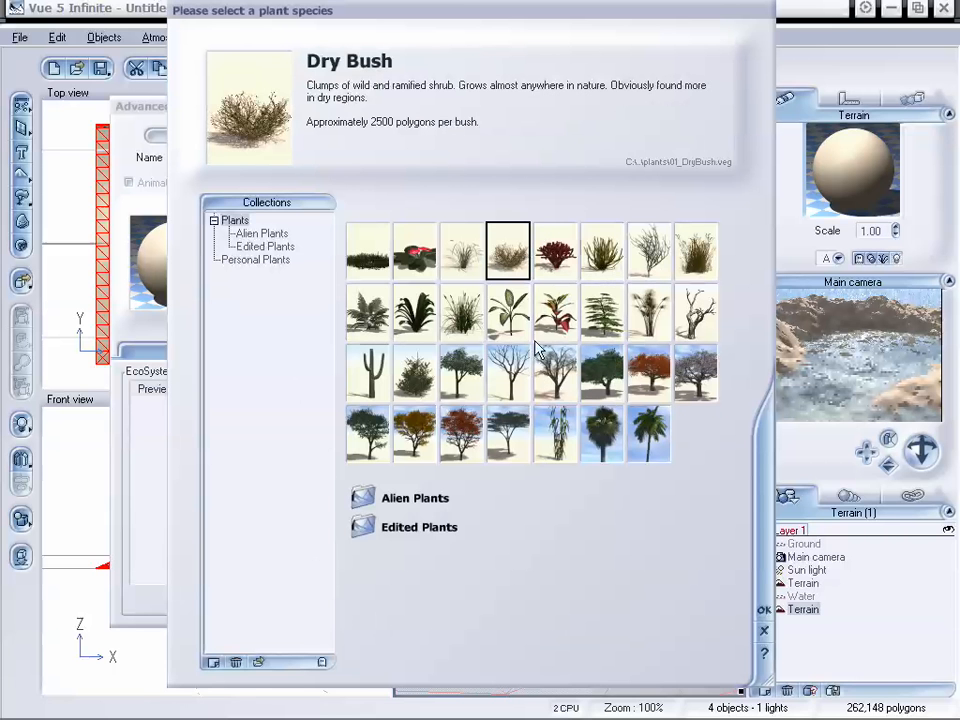
left_click(468, 313)
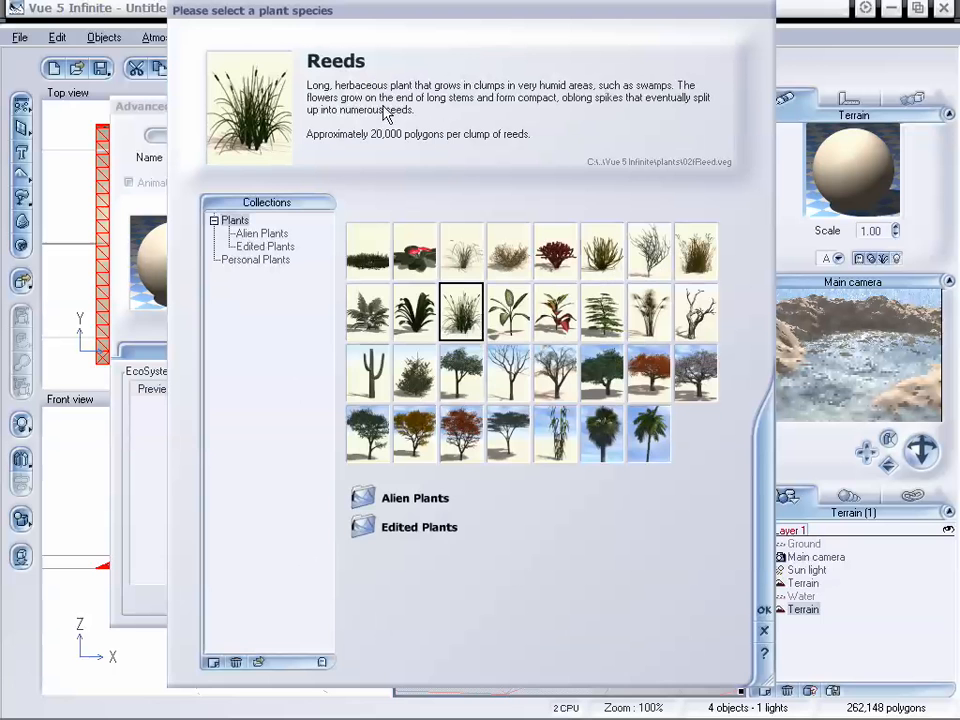
left_click(764, 611)
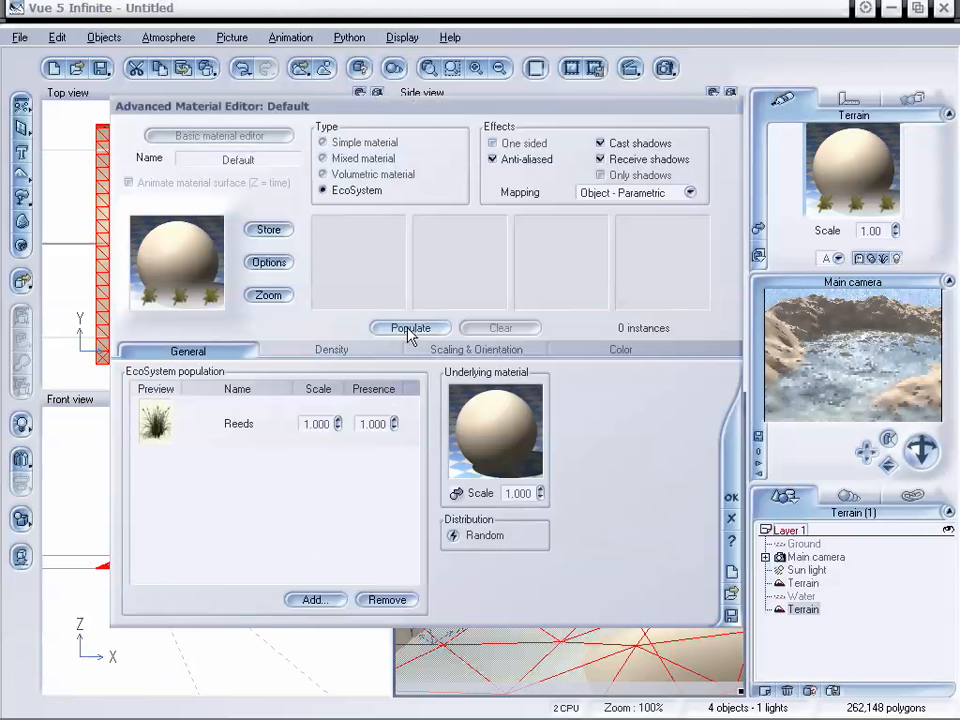
Set the EcoSystem's overall density to 79%, turn off decay near foreign objects and populate the terrain
left_click(335, 350)
left_click_drag(228, 396, 271, 402)
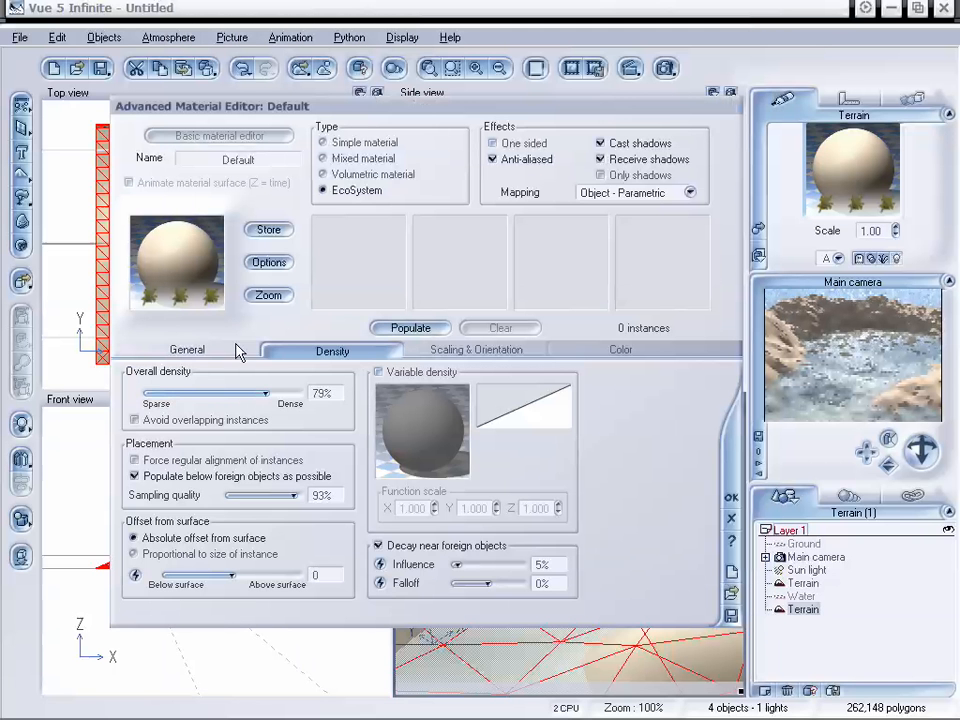
left_click(238, 352)
left_click(368, 349)
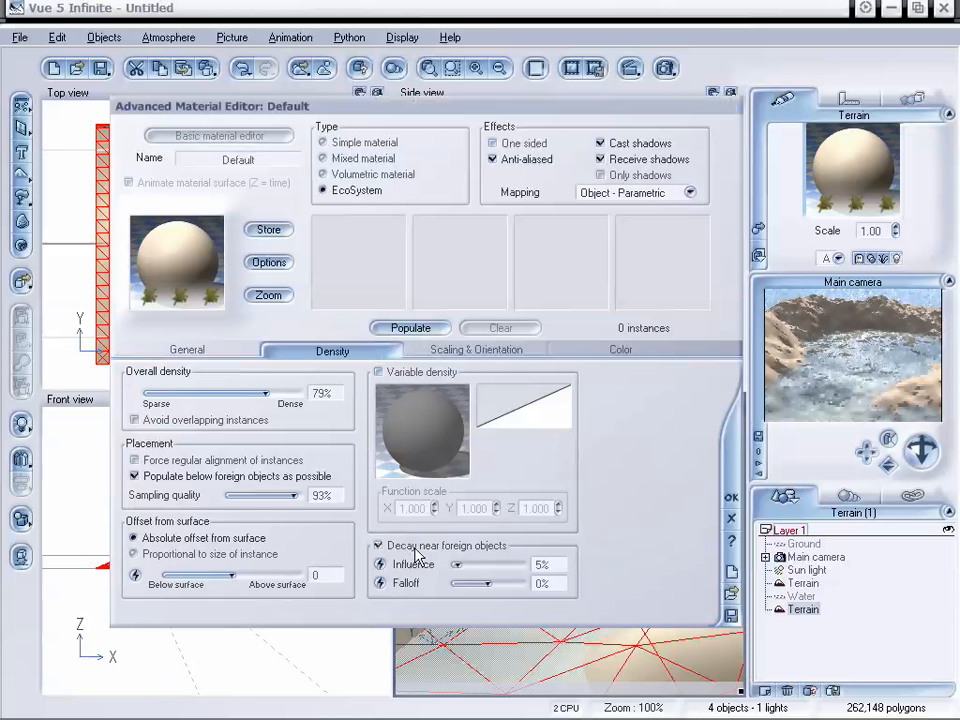
left_click(379, 547)
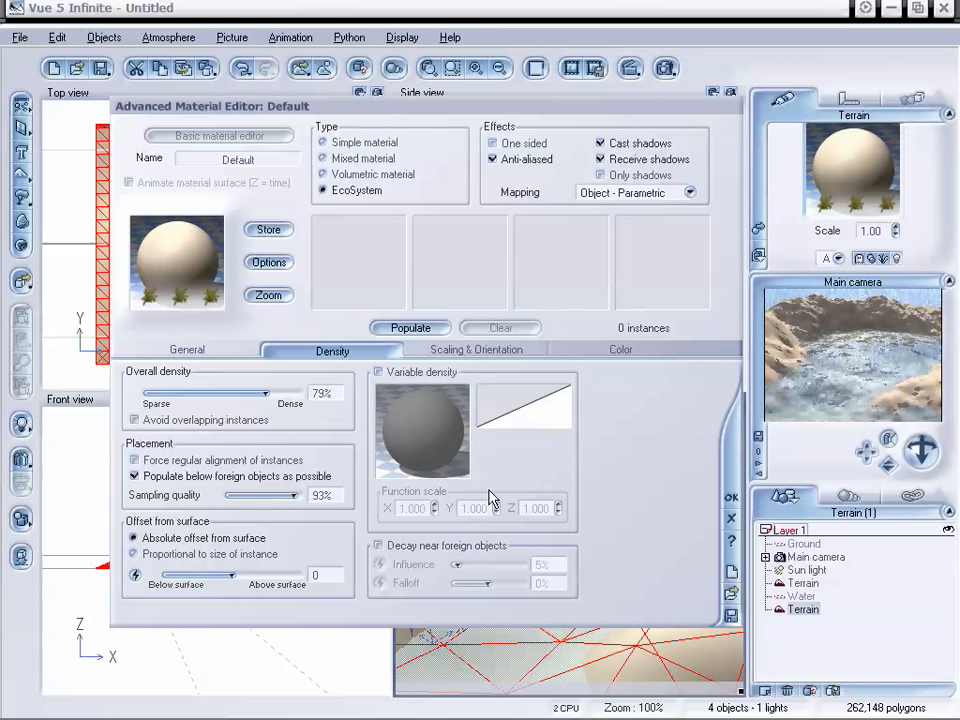
left_click(412, 328)
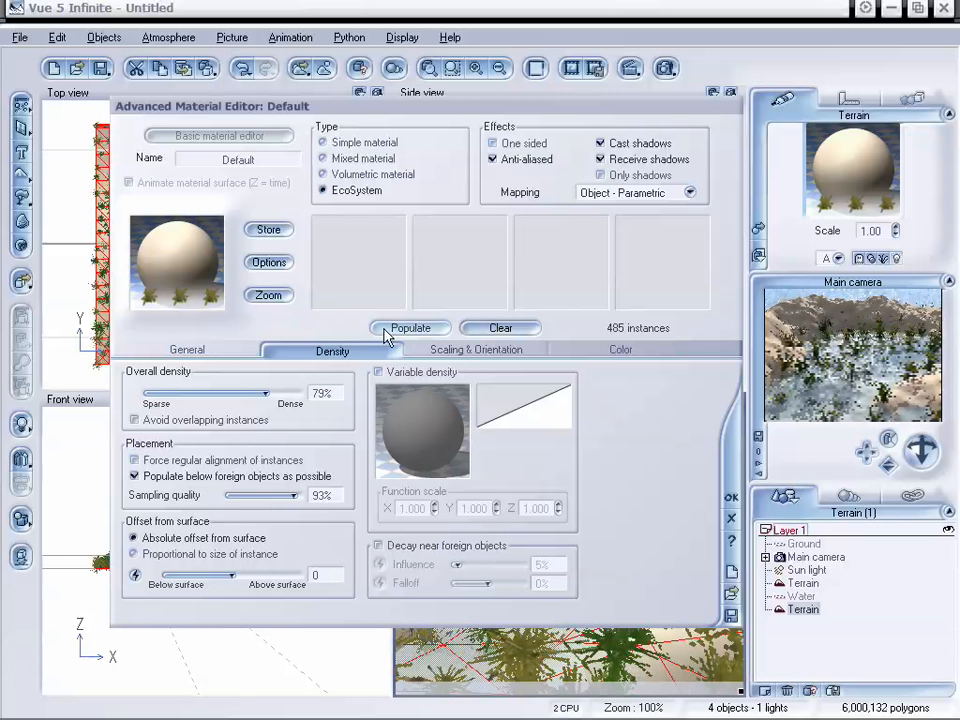
Reduce the EcoSystem's overall scaling to 0.222, repopulate the terrain with reeds and accept the material
left_click(415, 350)
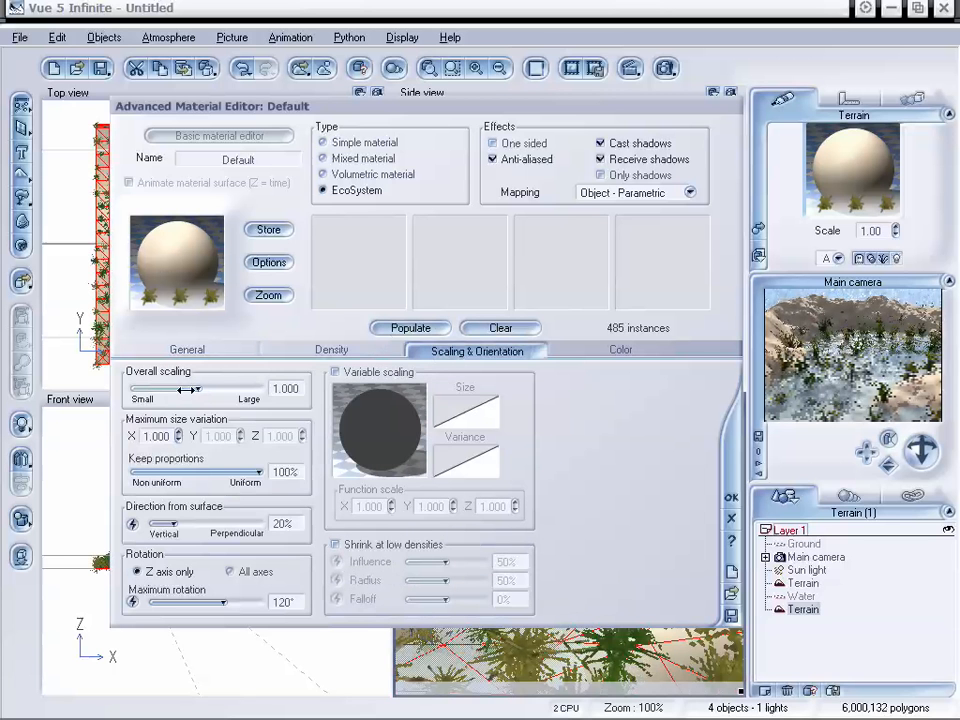
left_click_drag(163, 389, 160, 389)
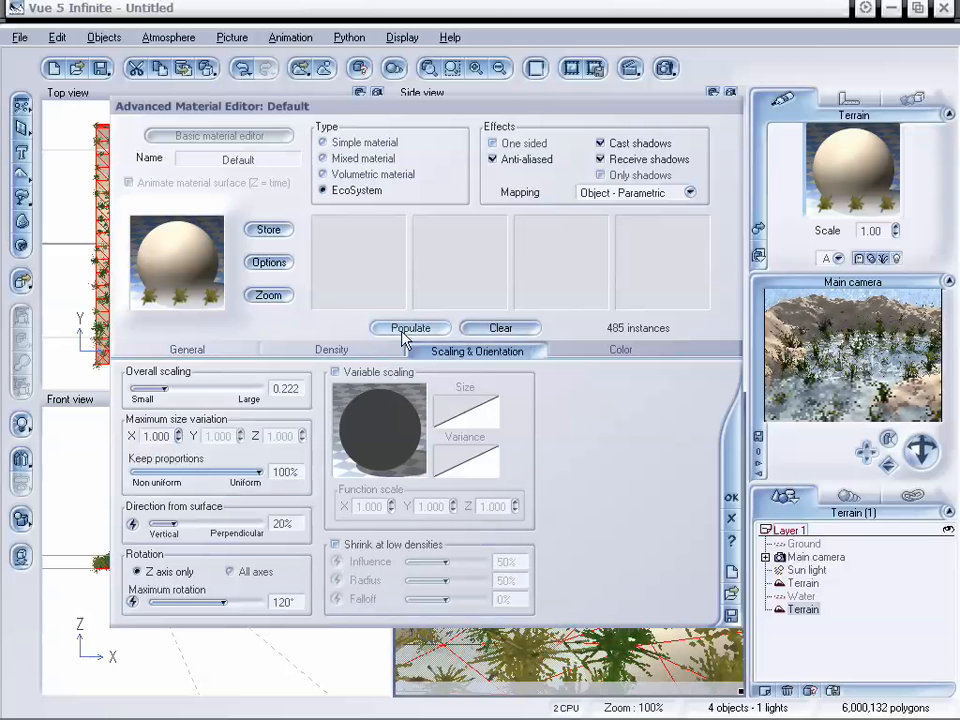
left_click(410, 328)
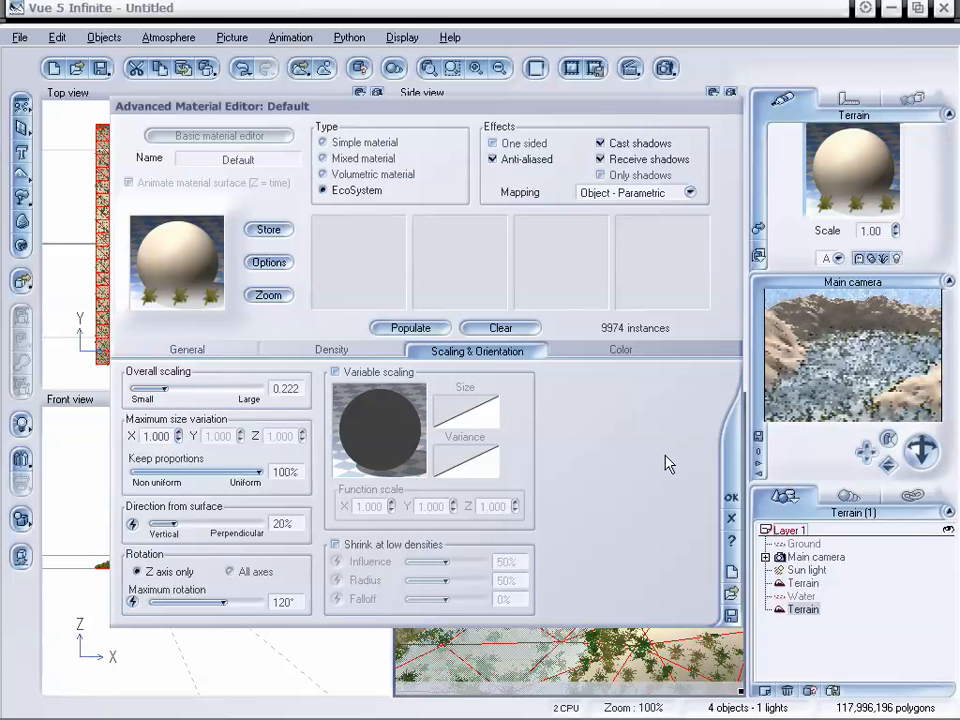
left_click(732, 498)
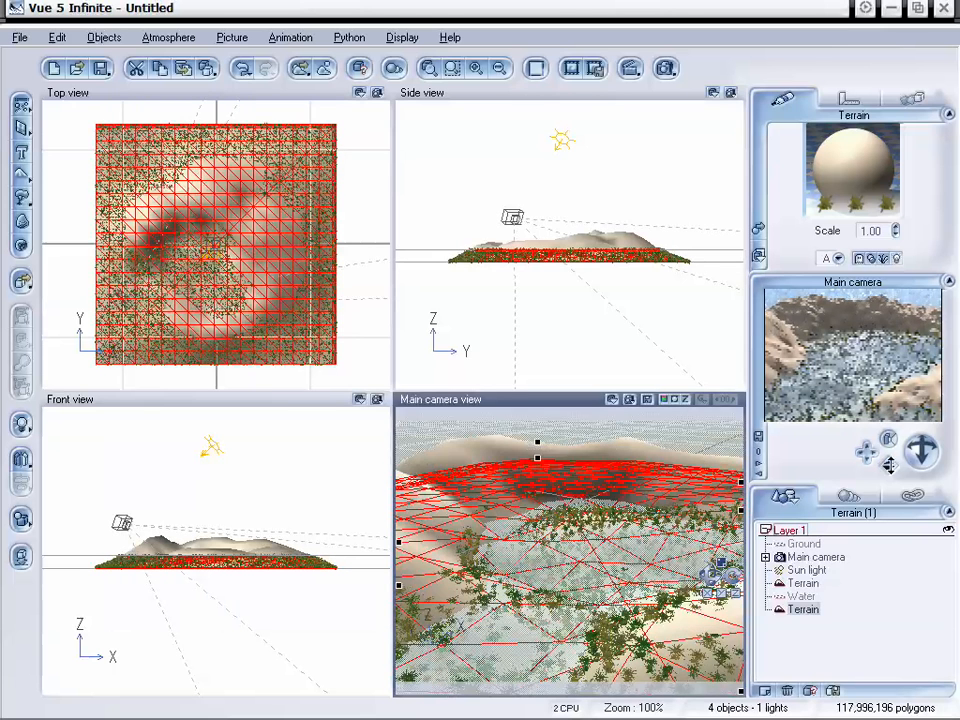
Move the main camera in towards the lake, then pull it back and higher to view the reeds
left_click_drag(890, 465, 890, 465)
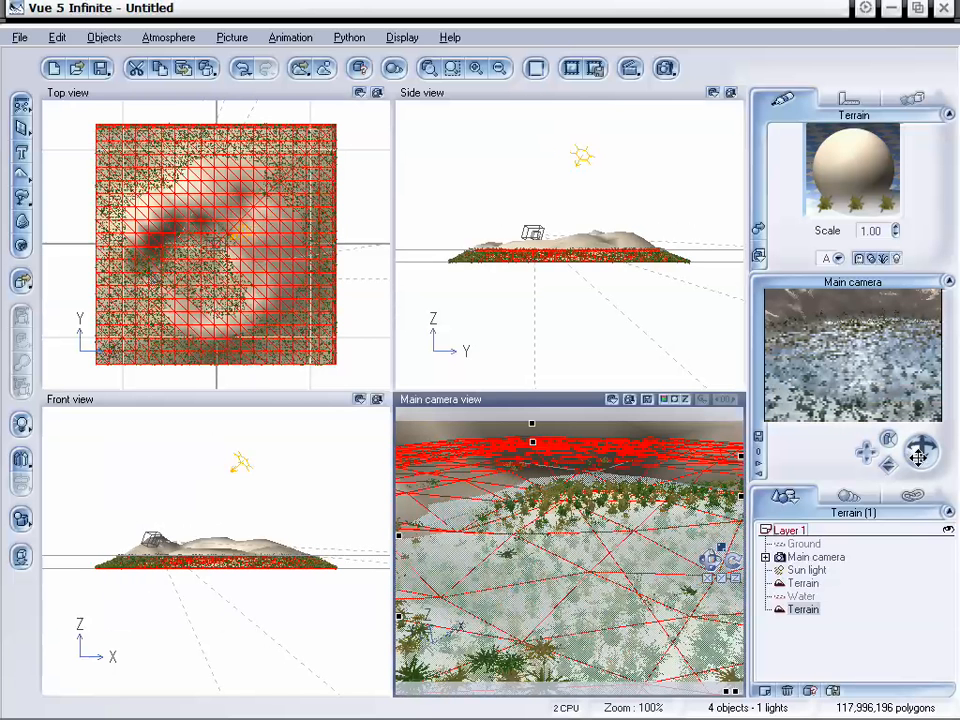
left_click_drag(918, 455, 888, 465)
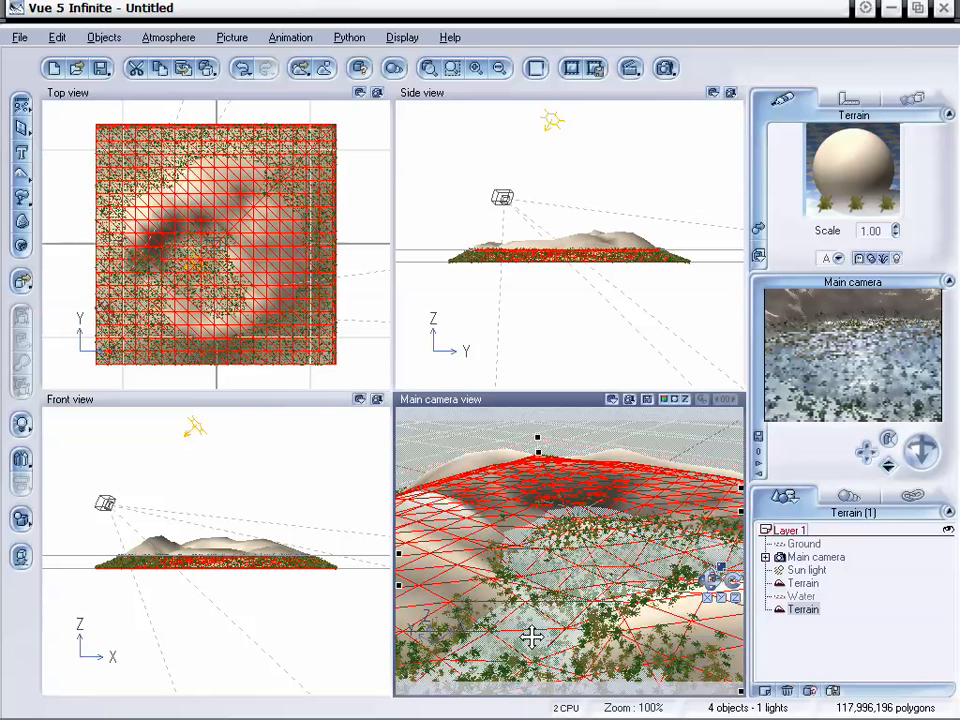
Clip the duplicate terrain to altitudes between 25.84 and 35.25 in the Terrain Editor and accept the change
double_click(806, 612)
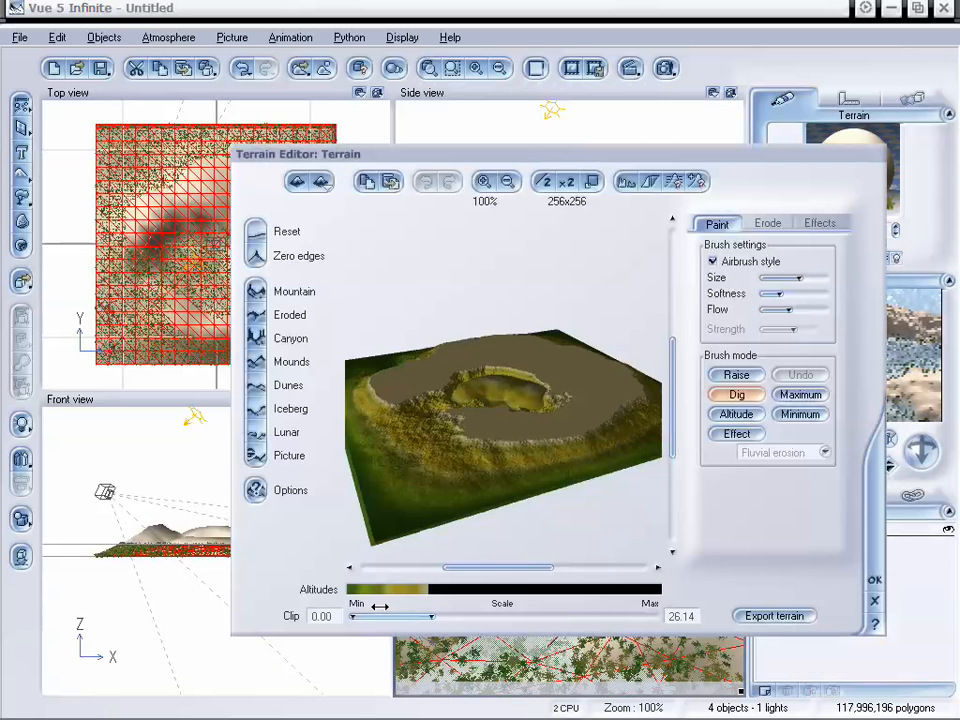
left_click_drag(351, 616, 459, 616)
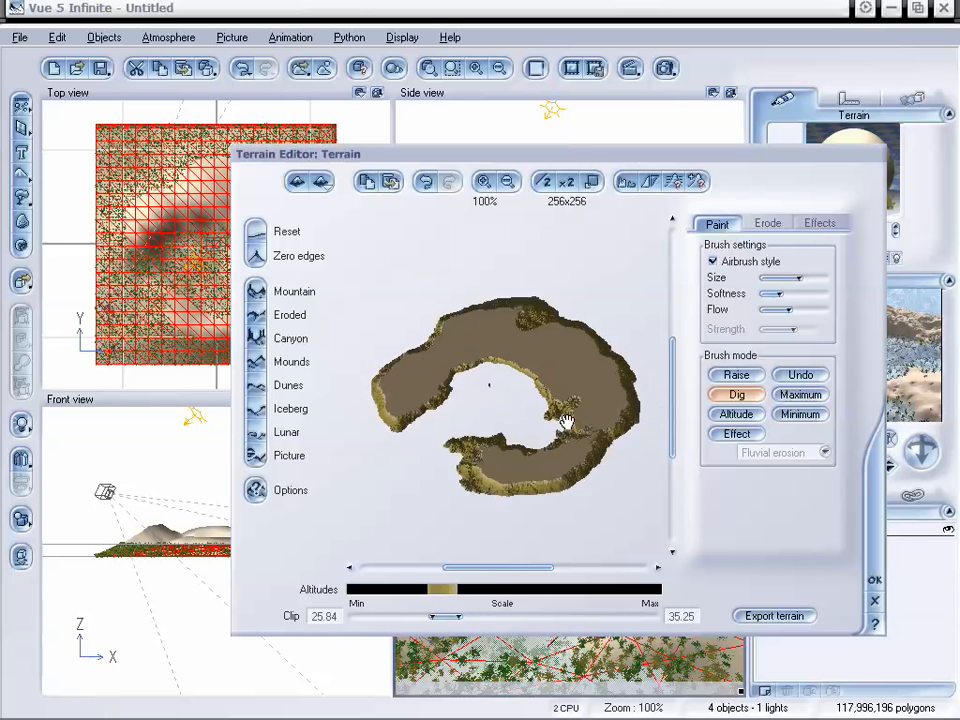
left_click(874, 582)
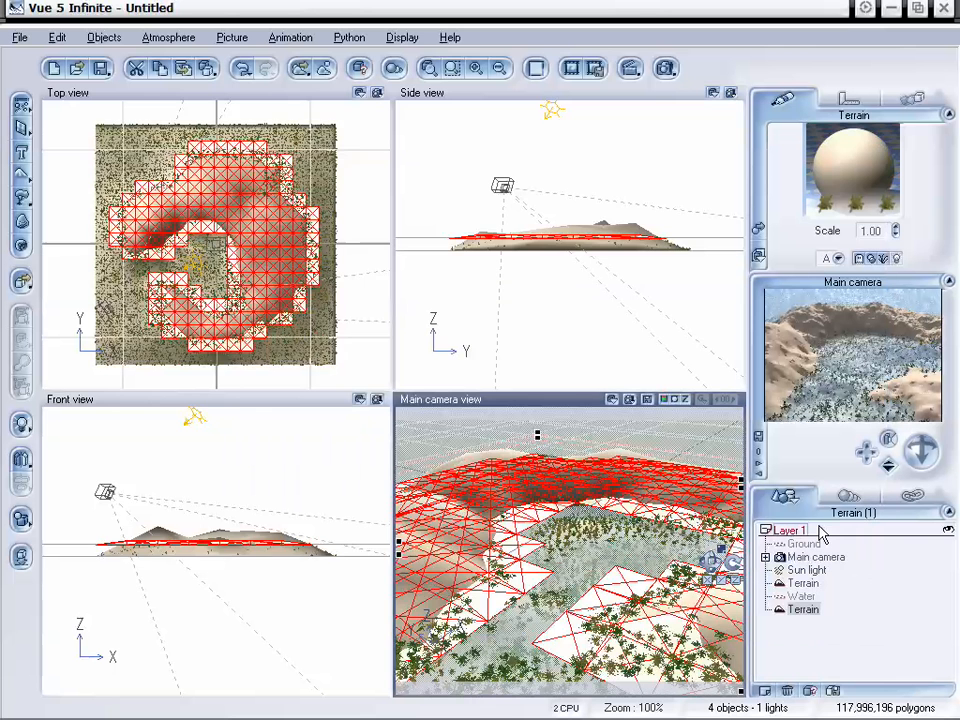
Repopulate the clipped terrain's EcoSystem material with reeds and accept the material
double_click(866, 146)
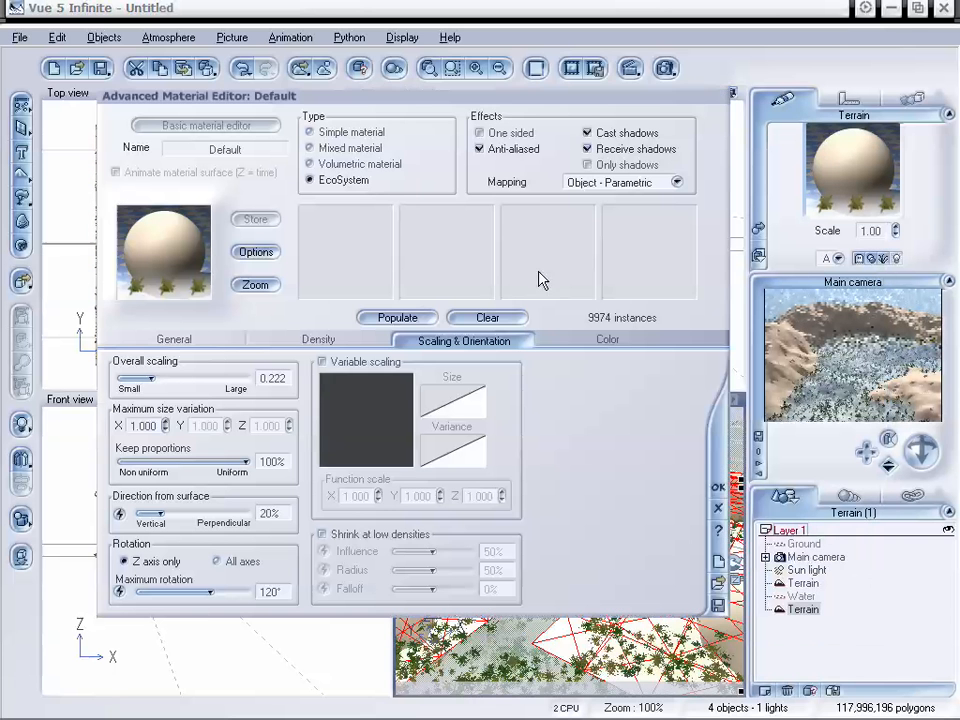
left_click(397, 317)
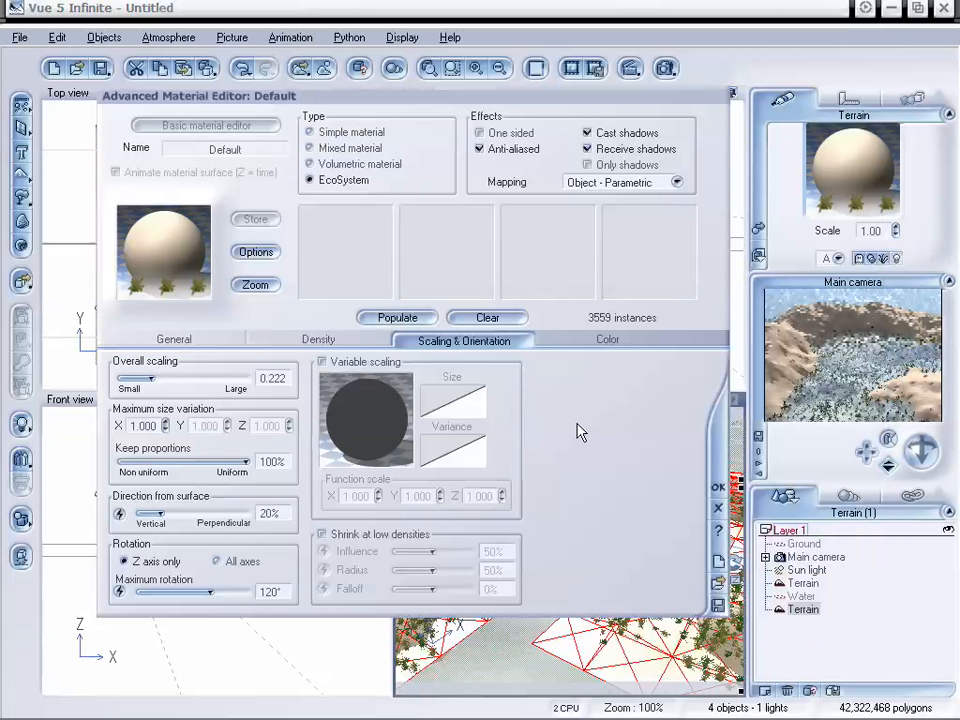
left_click(717, 487)
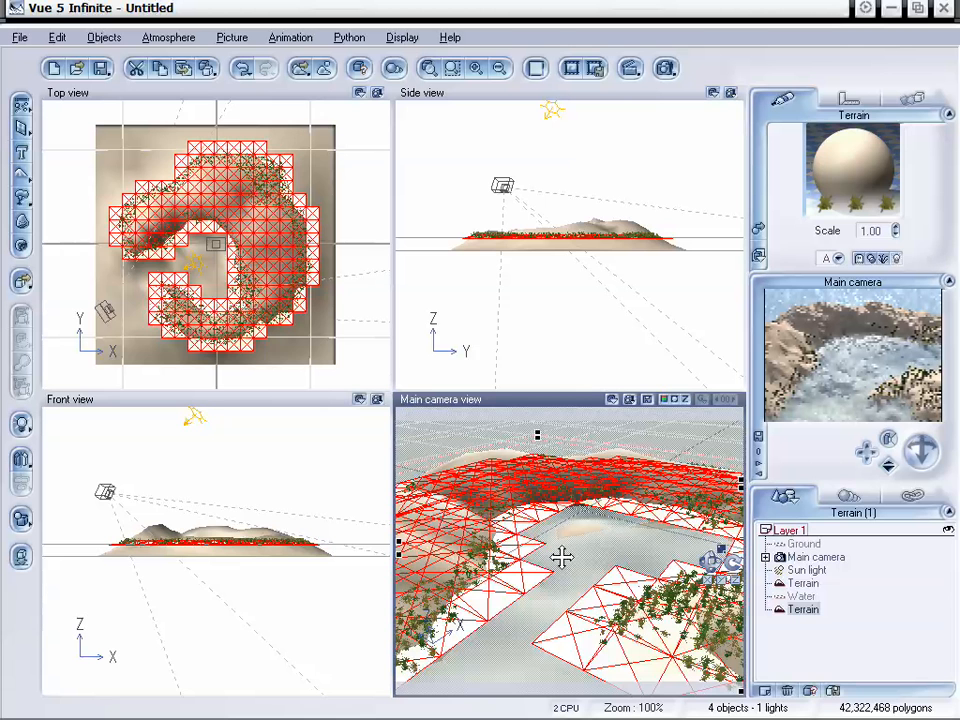
Raise the water plane above the clipped terrain's lower edge so it partly submerges the reeds along the shore
left_click(802, 597)
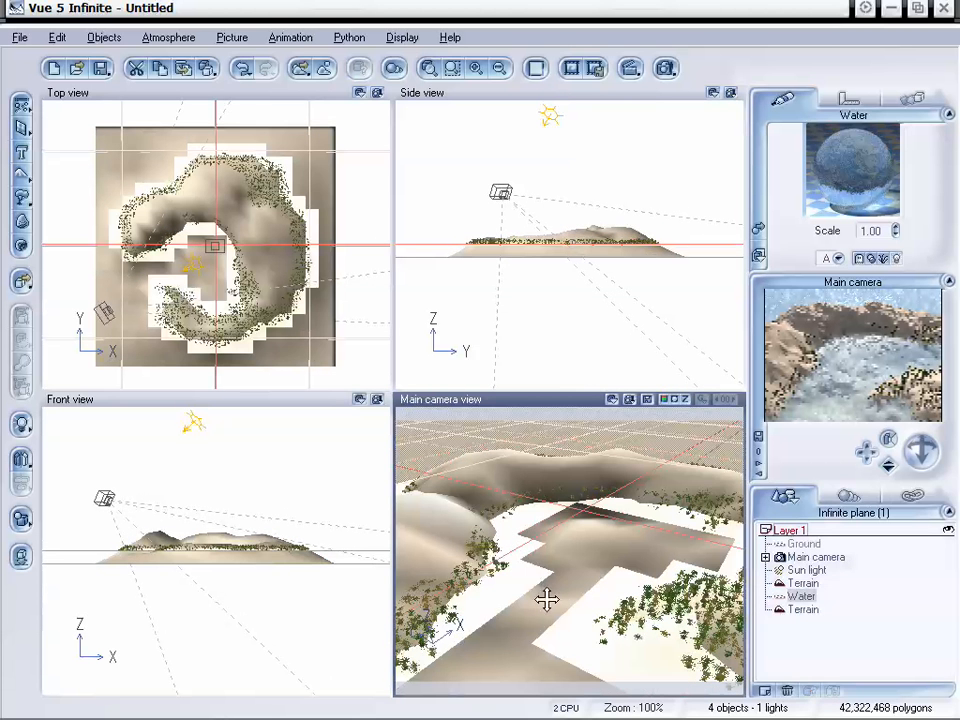
left_click(474, 69)
left_click(474, 69)
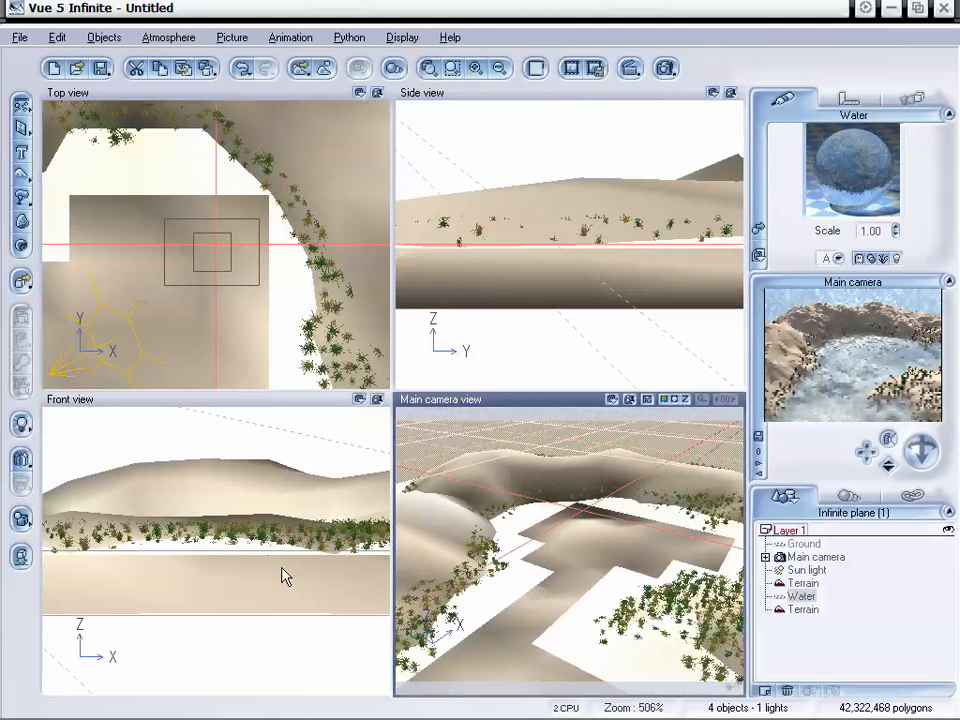
left_click_drag(287, 552, 289, 523)
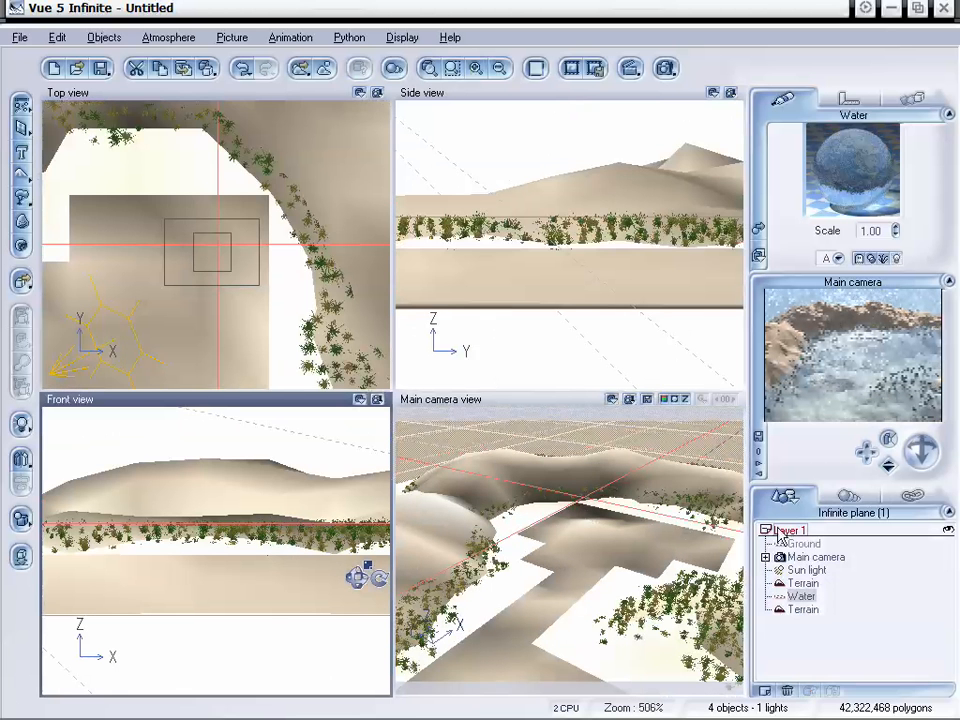
left_click_drag(297, 527, 297, 530)
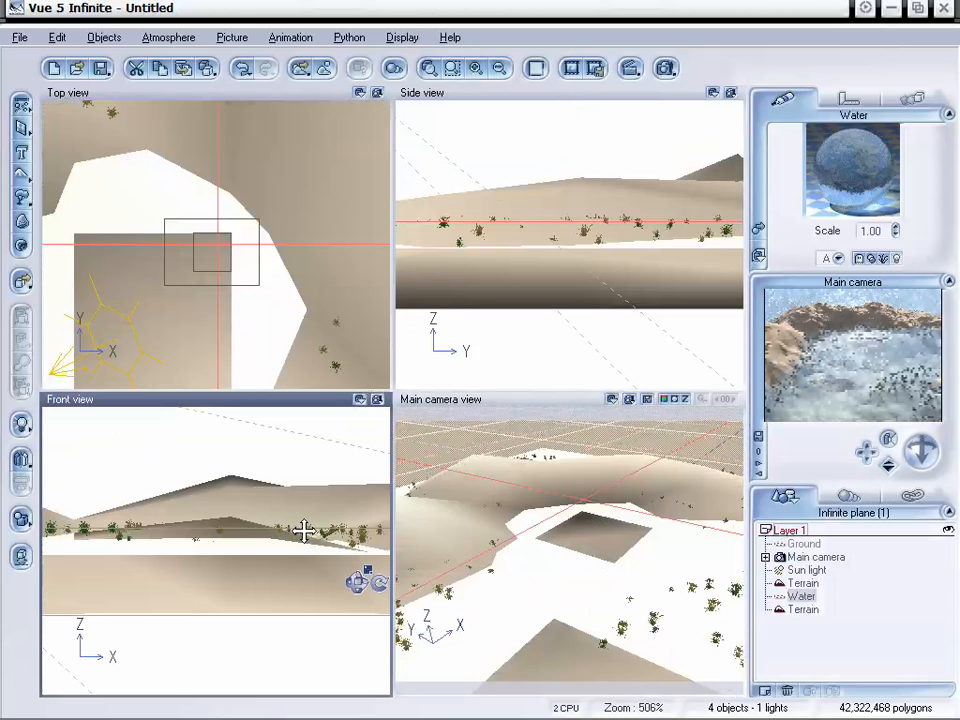
Move the main camera closer to the lake's shoreline to frame the reeds beside the water
left_click_drag(866, 452, 893, 468)
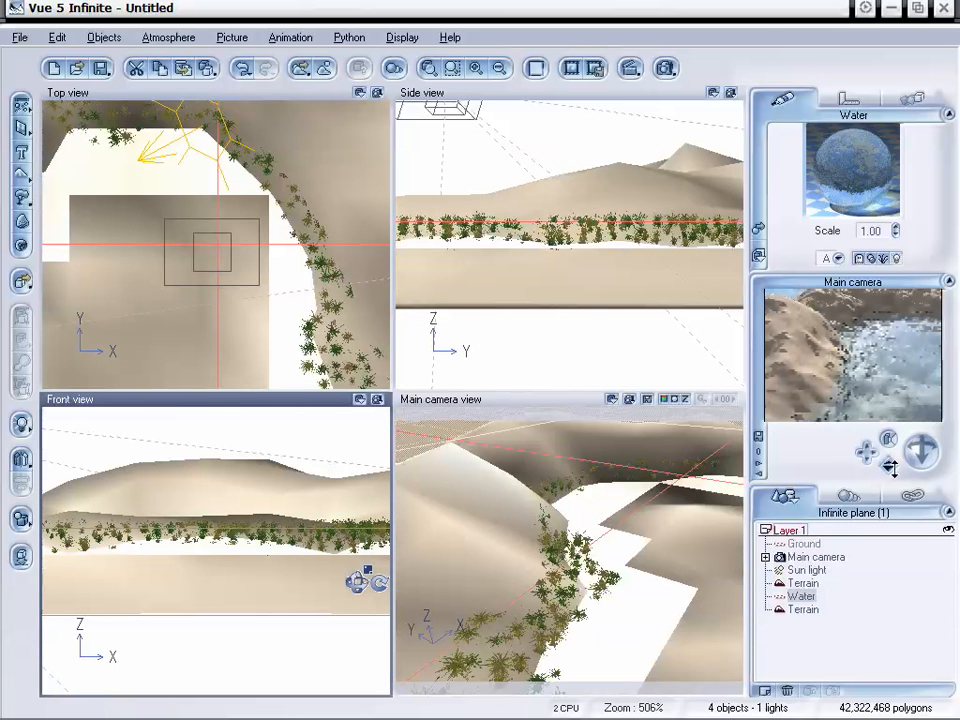
left_click_drag(866, 452, 874, 470)
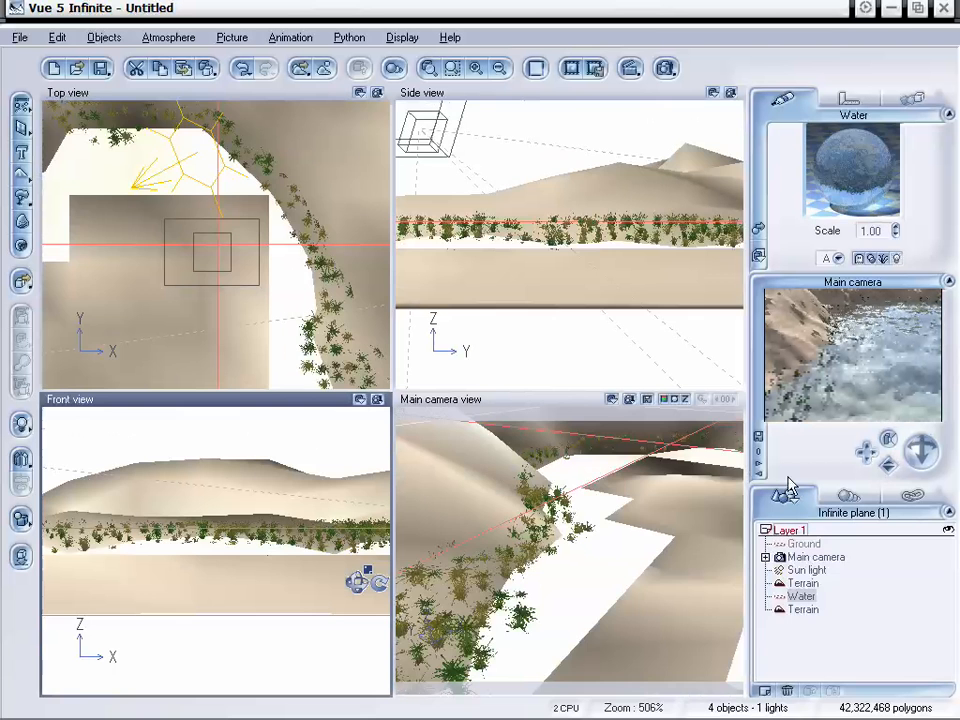
Increase the clipped terrain's EcoSystem overall scaling to 0.421, repopulate the reeds and accept the material
left_click(808, 612)
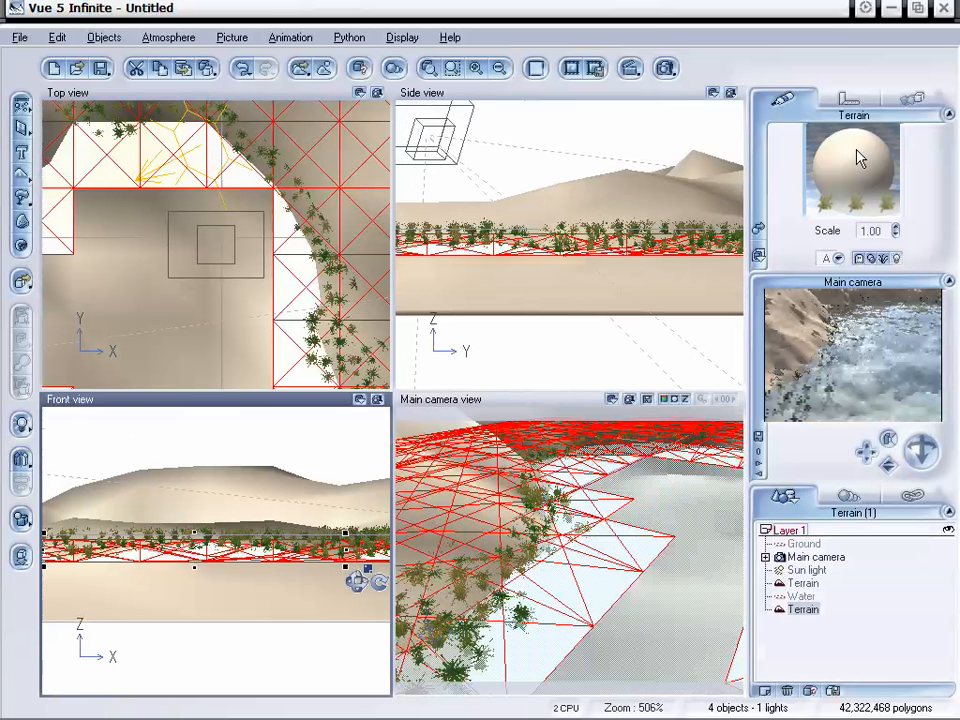
double_click(857, 158)
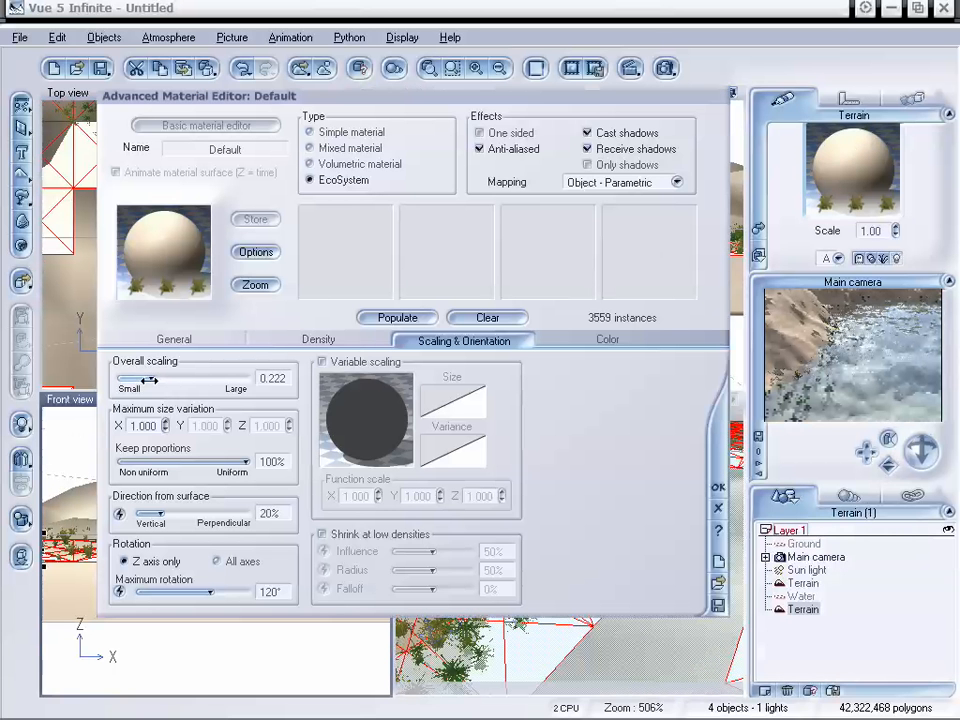
left_click_drag(148, 380, 165, 380)
left_click(396, 318)
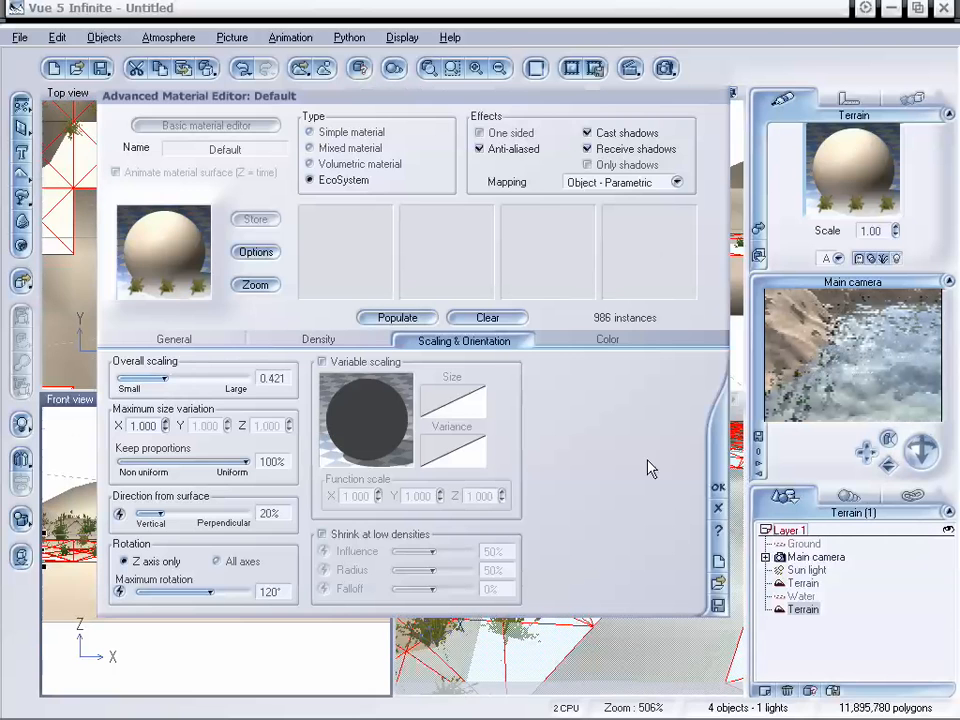
left_click(718, 487)
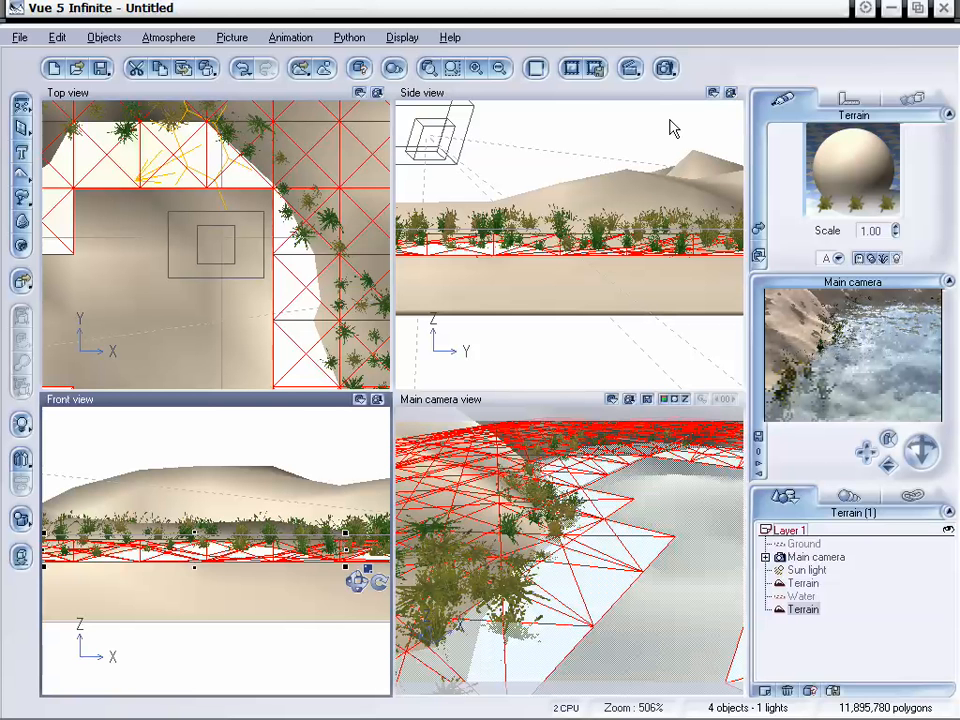
Render the main camera view of the shoreline, then pull the main camera back to show more of the lake
left_click(665, 67)
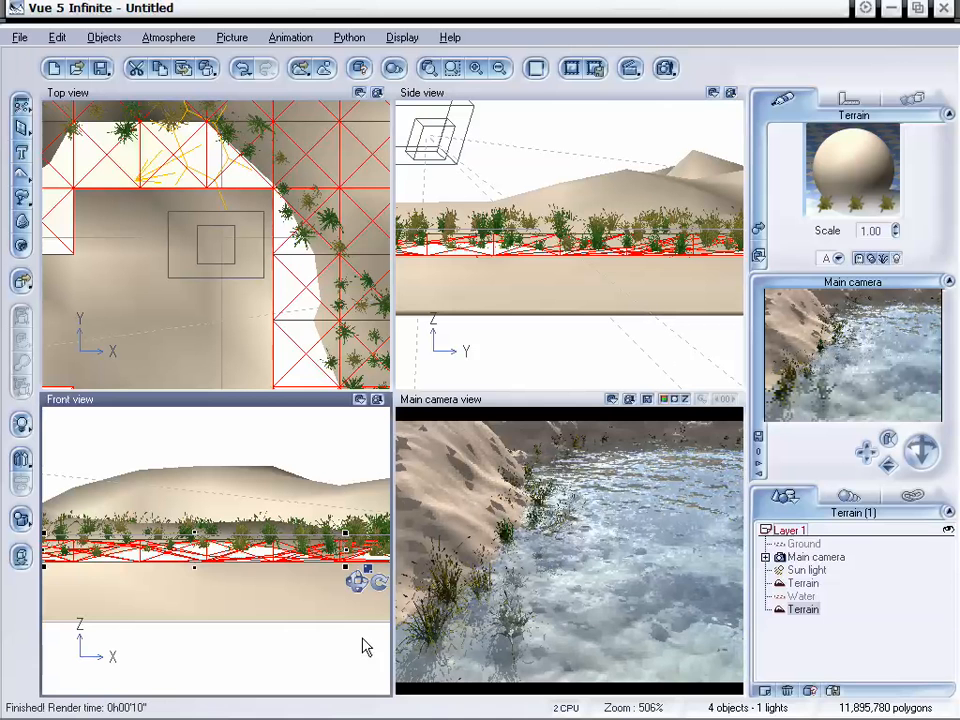
left_click(678, 528)
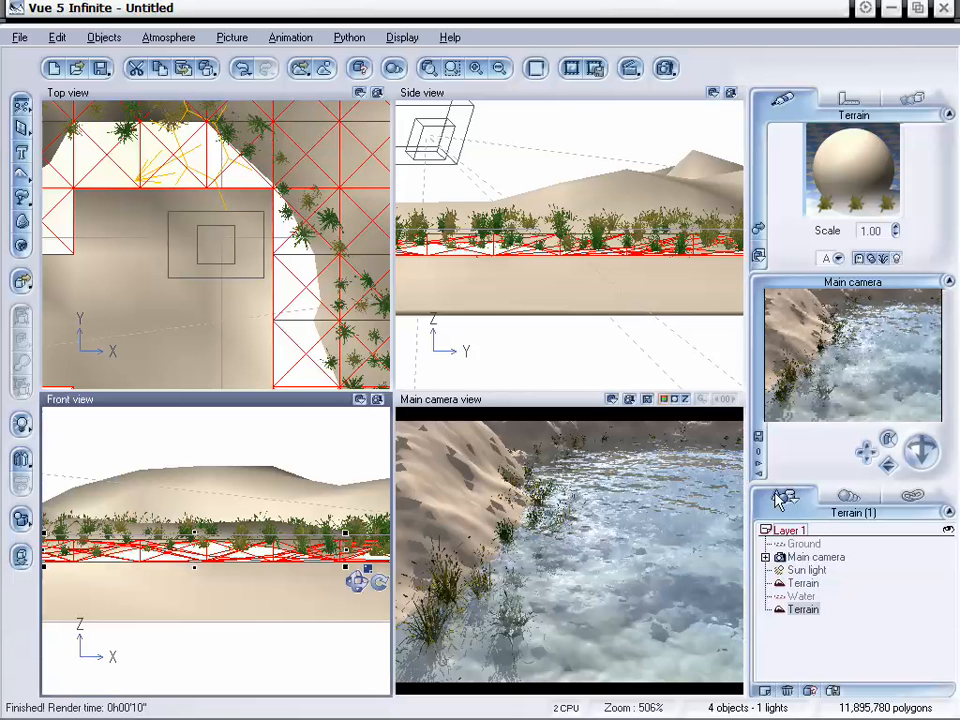
left_click_drag(886, 465, 886, 465)
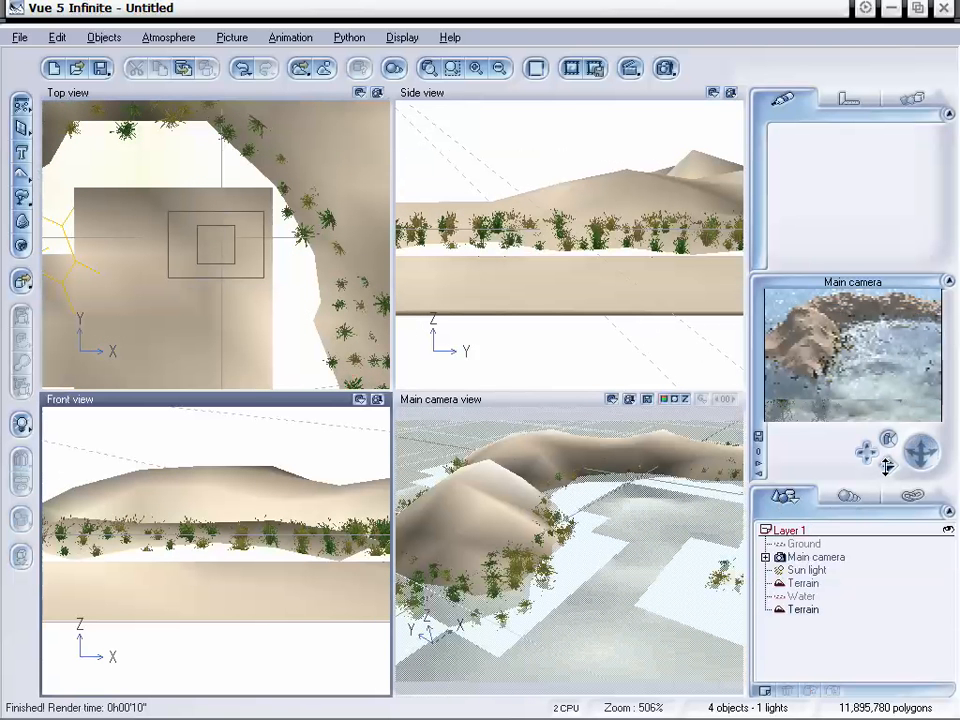